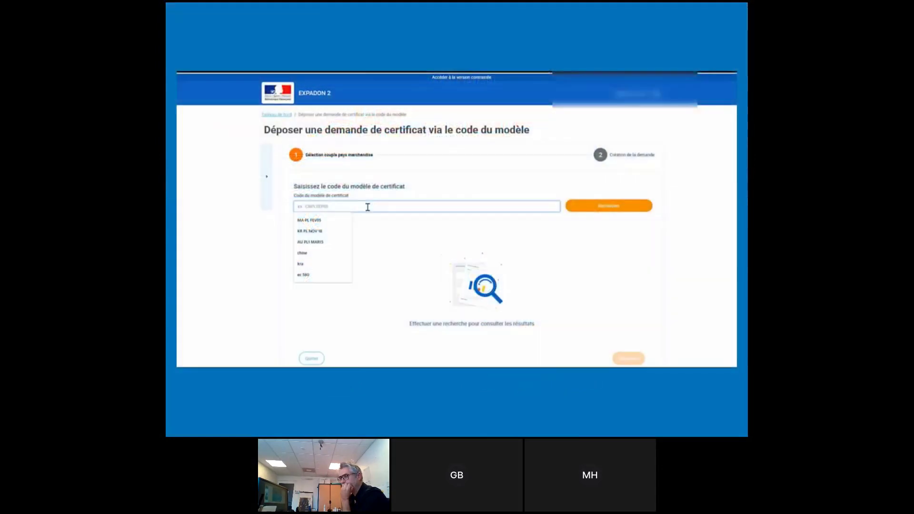
# - Search for the certificate model with code KR PL NOV 18
pyautogui.write('MA PL FEV05')
pyautogui.click(336, 220)
pyautogui.click(629, 205)
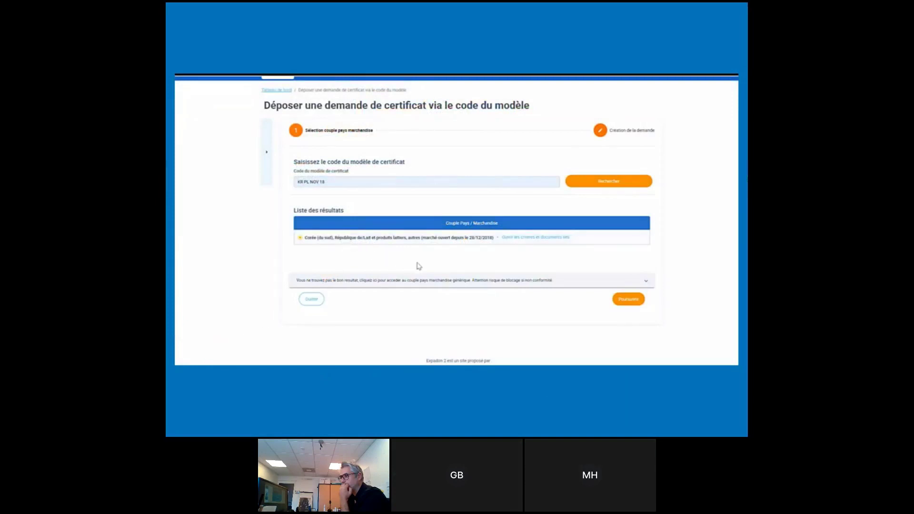
# - Review the criteria and documents linked to the South Korea dairy products result and continue with the request
pyautogui.click(532, 240)
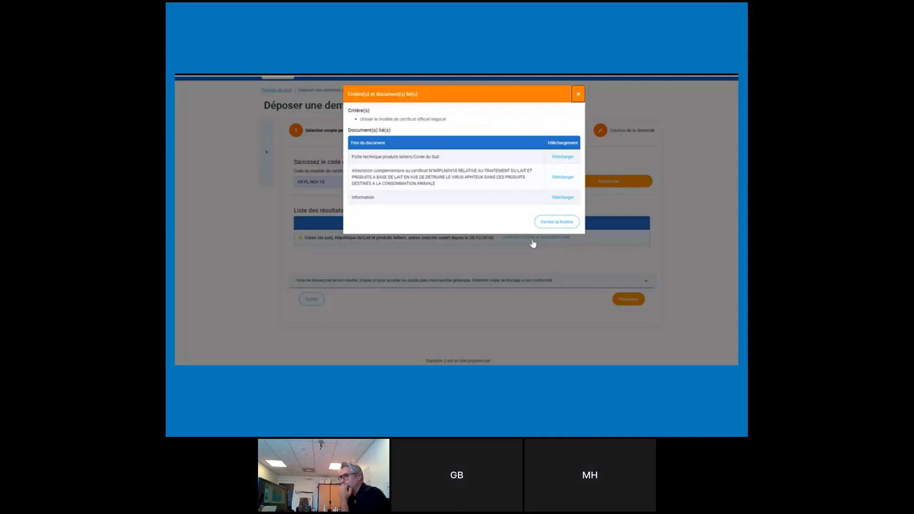
pyautogui.click(565, 226)
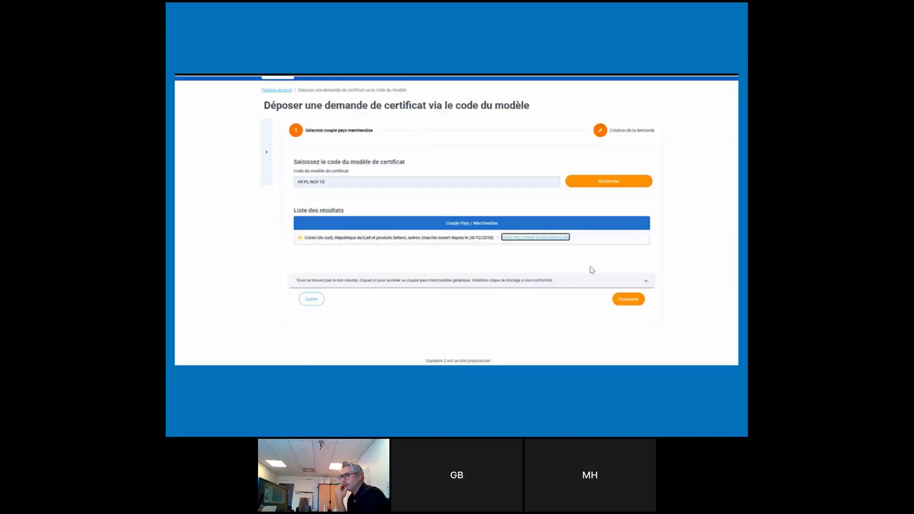
pyautogui.click(624, 299)
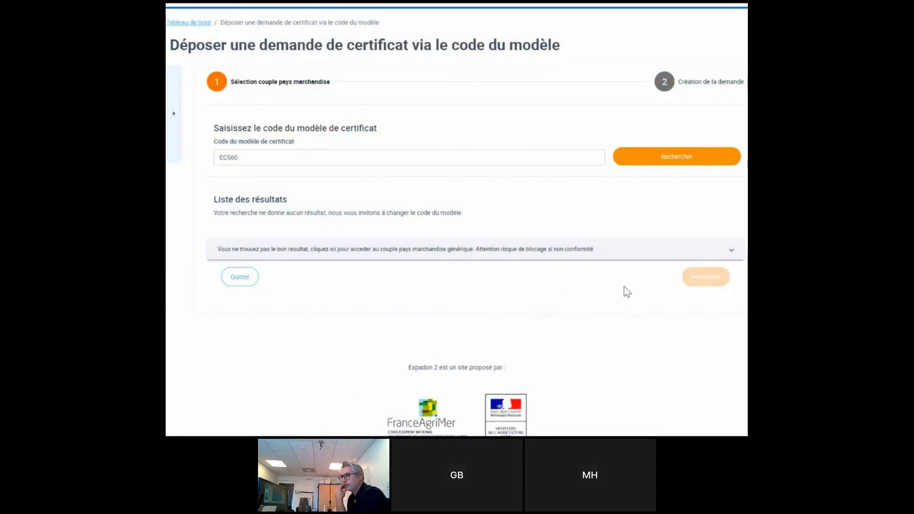
# - Choose the generic pair ZONE Pays-tiers à l'UE/Lait et produits laitiers with the generic model EC 560
pyautogui.click(732, 252)
pyautogui.scroll(-3, 733, 252)
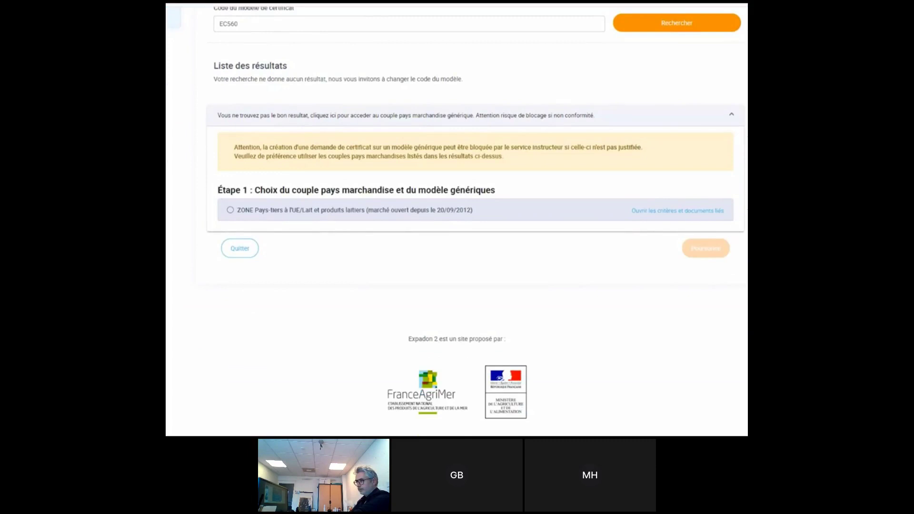
pyautogui.click(230, 212)
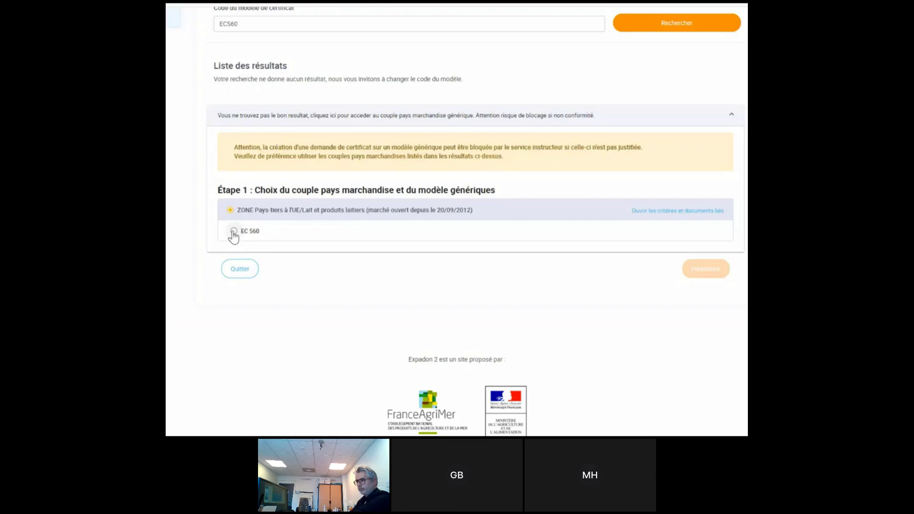
pyautogui.click(233, 231)
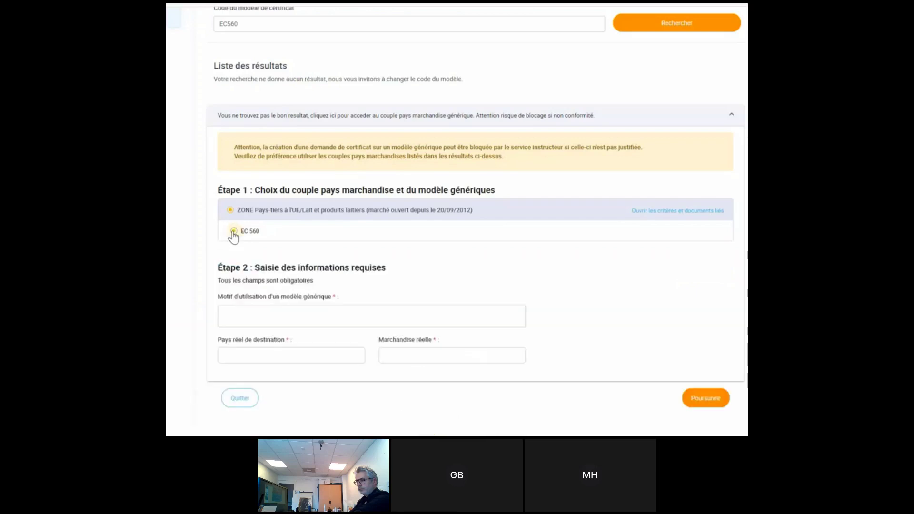
# - Review the criteria and documents linked to the generic ZONE Pays-tiers à l'UE dairy pair
pyautogui.click(641, 214)
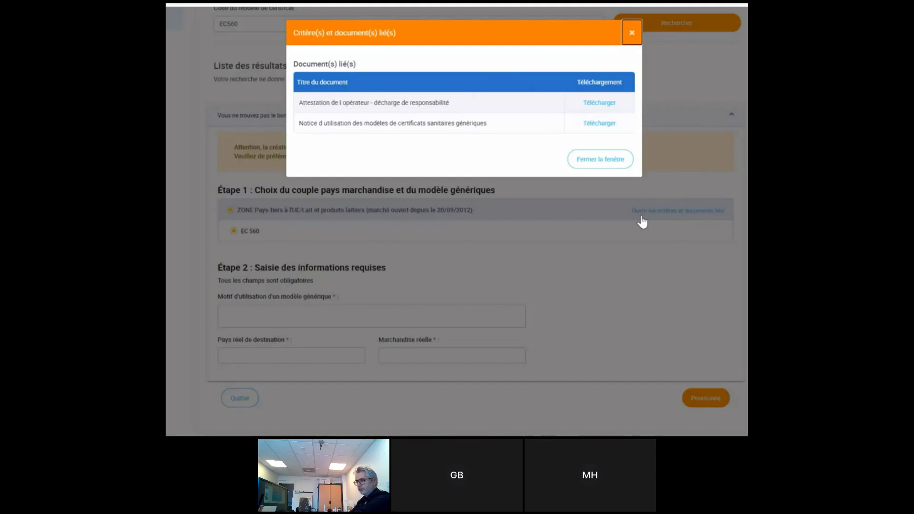
pyautogui.click(622, 160)
pyautogui.scroll(-2, 413, 288)
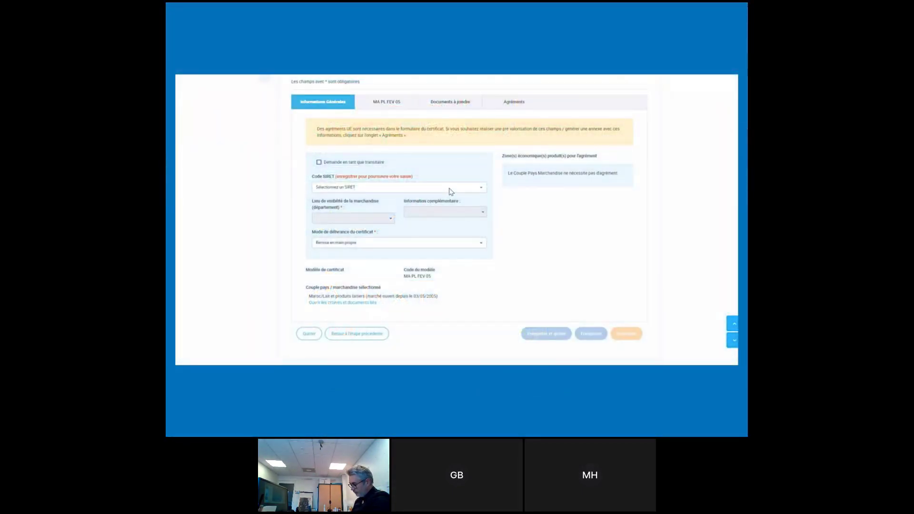
# - Select Desserts Regal Cadet, Paris 9, as the SIRET establishment in the MA PL FEV 05 request and save it
pyautogui.click(451, 189)
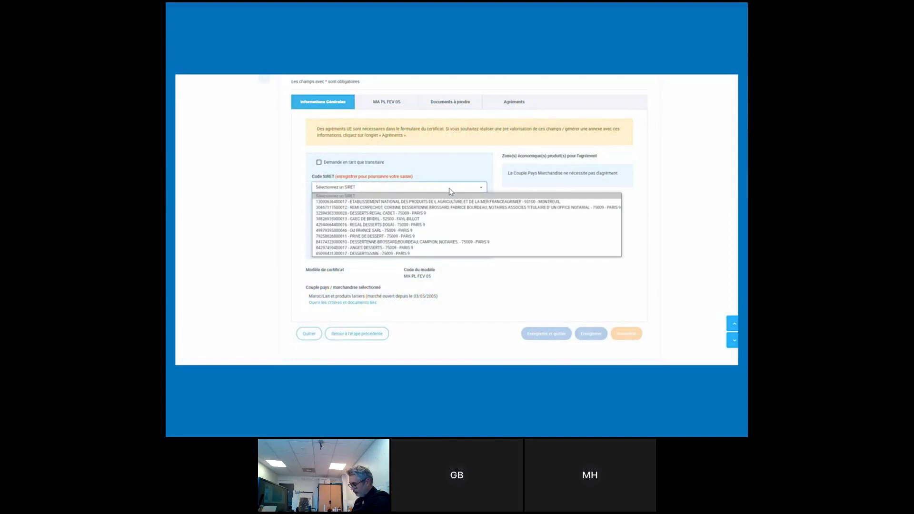
pyautogui.click(402, 213)
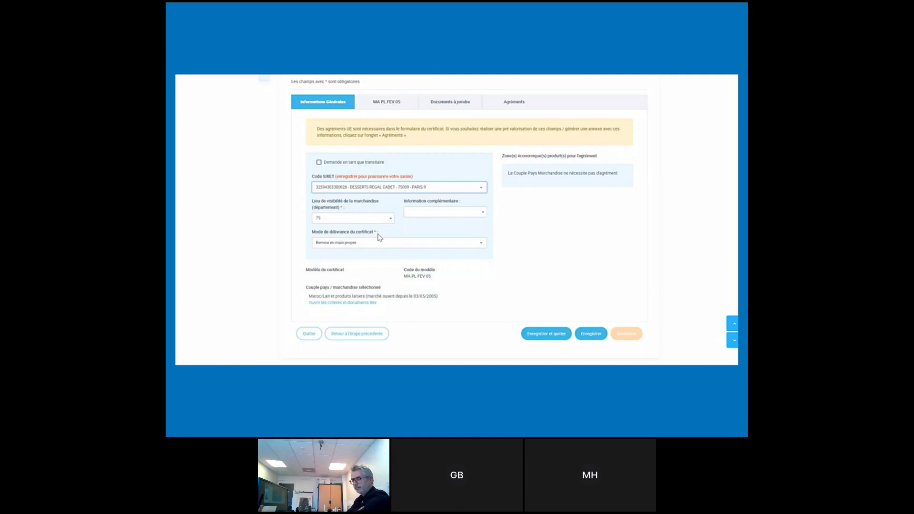
pyautogui.click(589, 339)
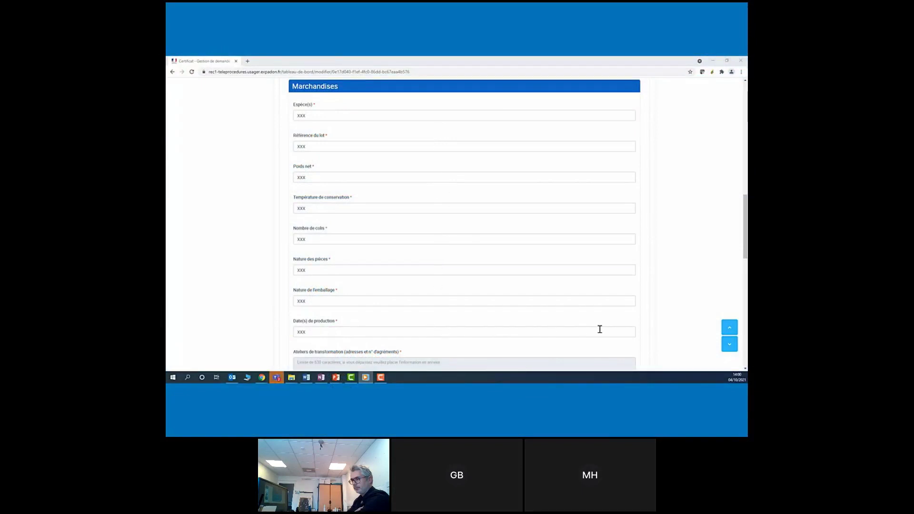
# - Strike out the clause stating that the packaging carries a health mark (marque de salubrité) and save the certificate request
pyautogui.scroll(-2, 643, 335)
pyautogui.scroll(-3, 645, 336)
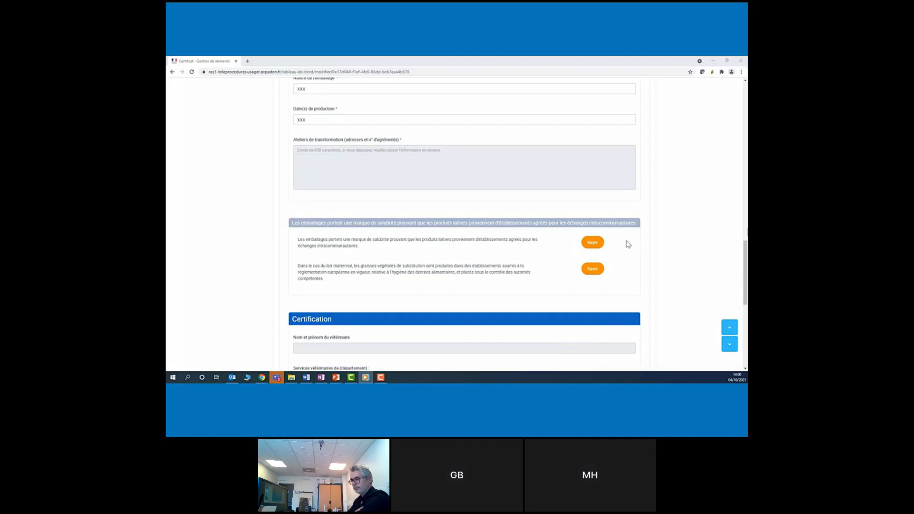
pyautogui.click(592, 242)
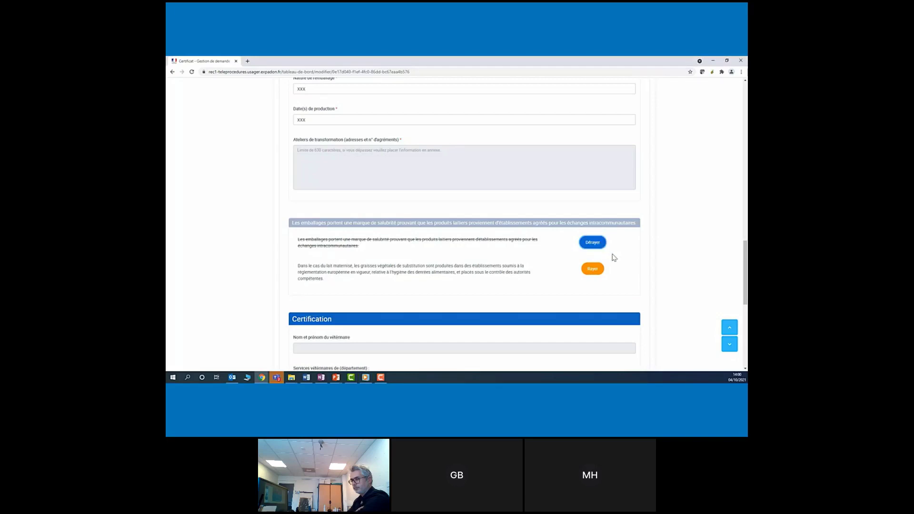
pyautogui.scroll(-2, 614, 258)
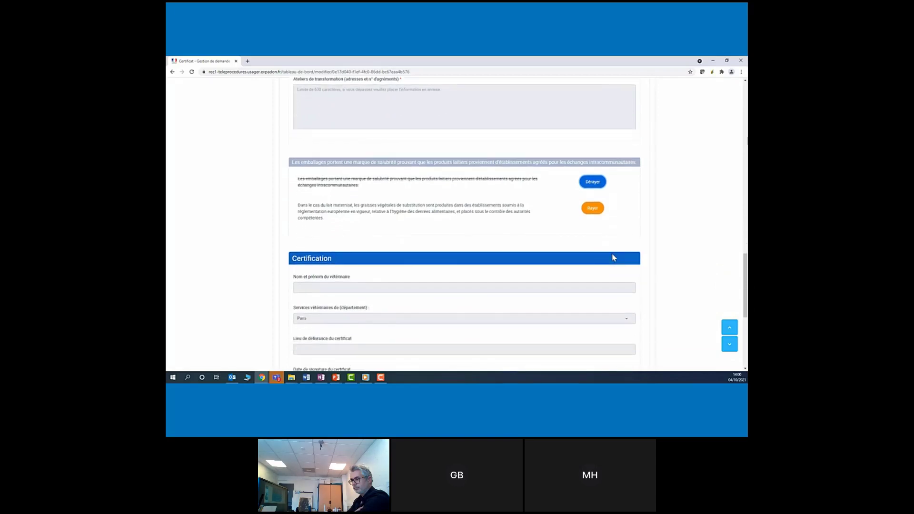
pyautogui.scroll(1, 613, 257)
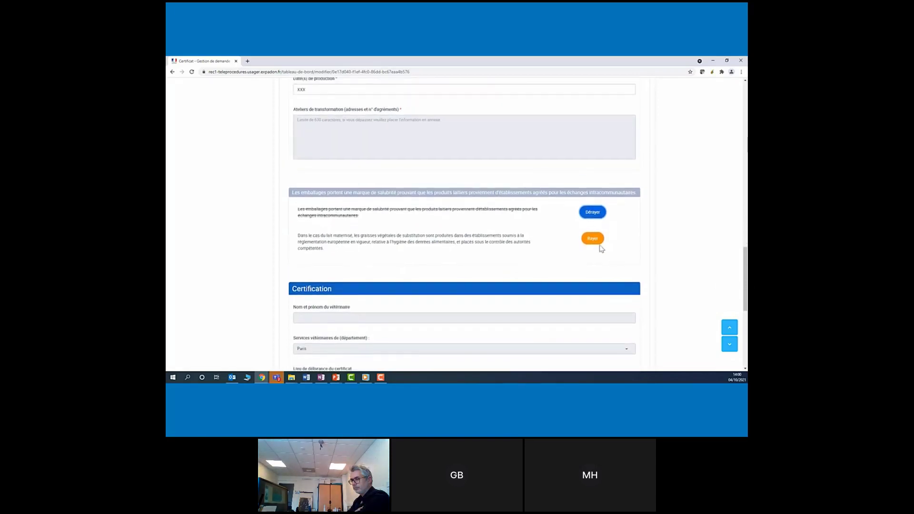
pyautogui.click(409, 114)
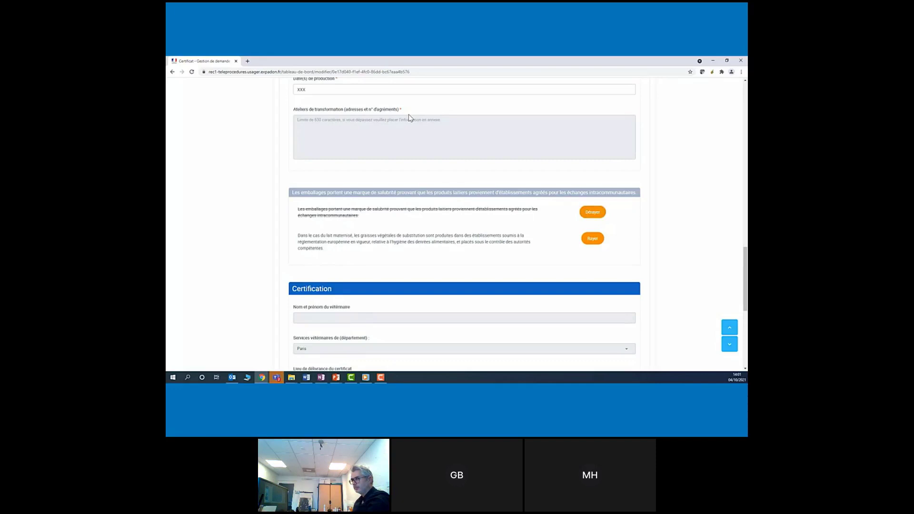
pyautogui.scroll(-2, 659, 201)
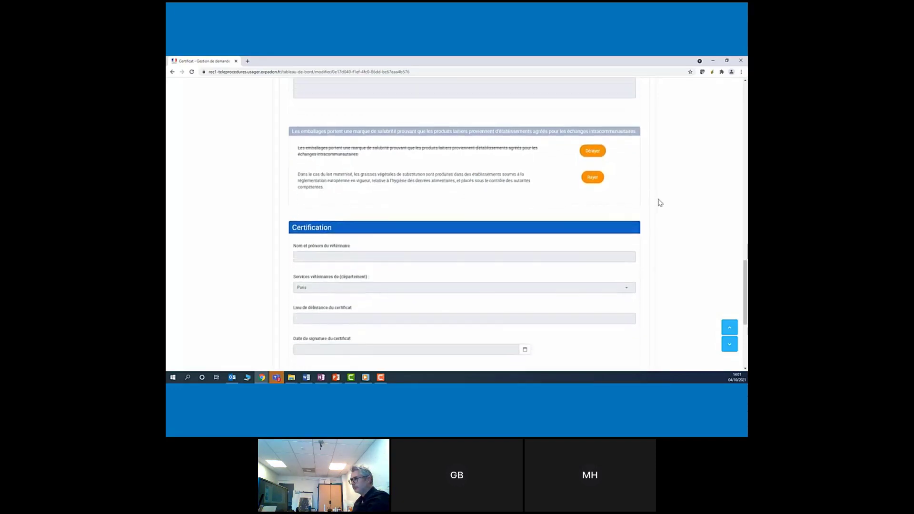
pyautogui.scroll(-3, 659, 201)
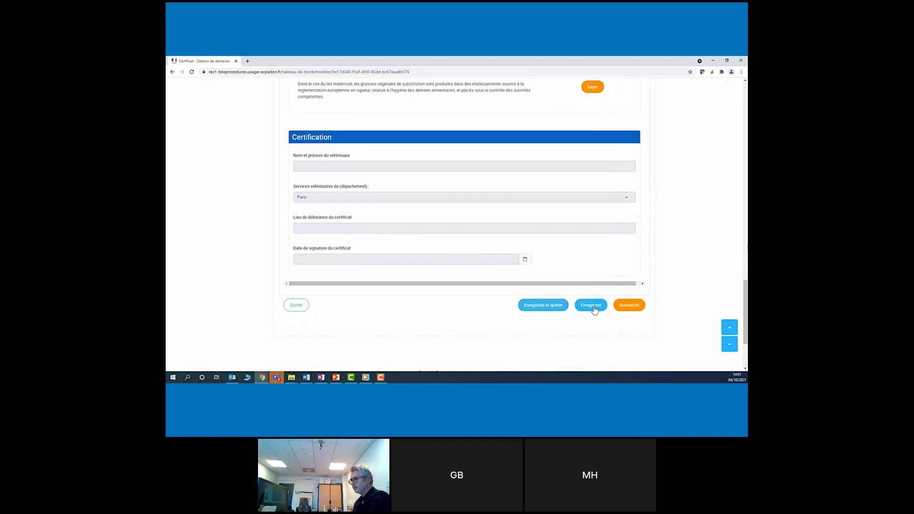
pyautogui.click(593, 308)
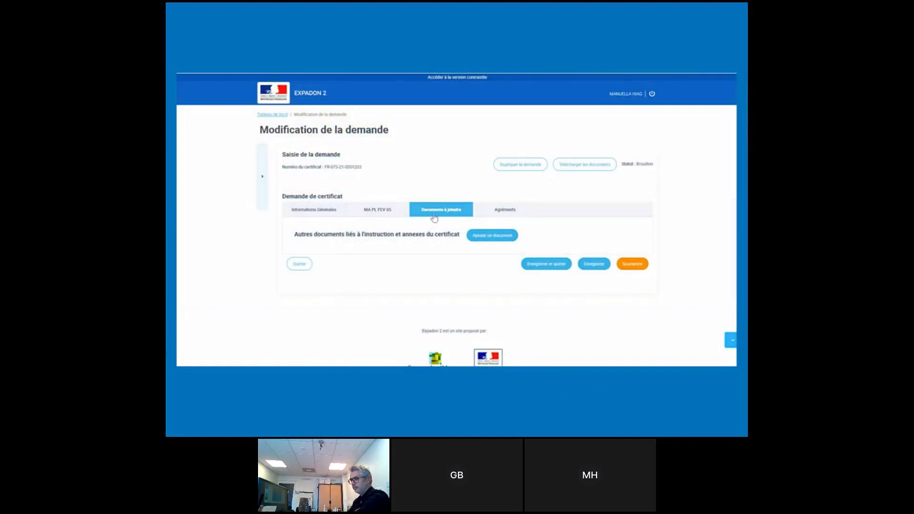
# - Start adding a document to the request and choose the PDF file Document Export for upload
pyautogui.click(488, 240)
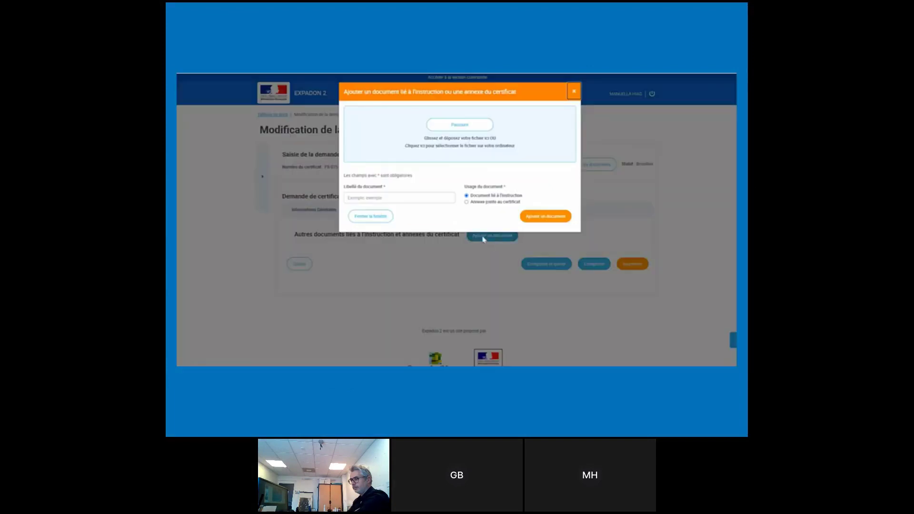
pyautogui.click(456, 128)
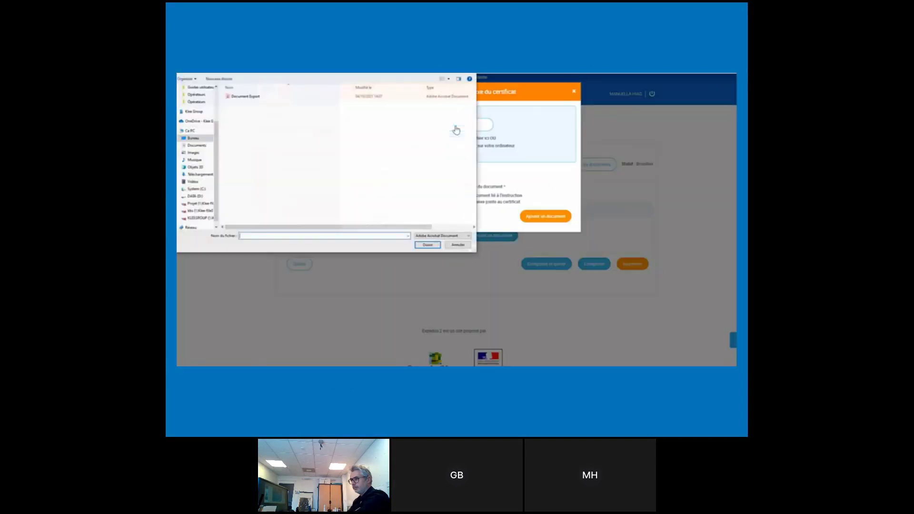
pyautogui.click(269, 98)
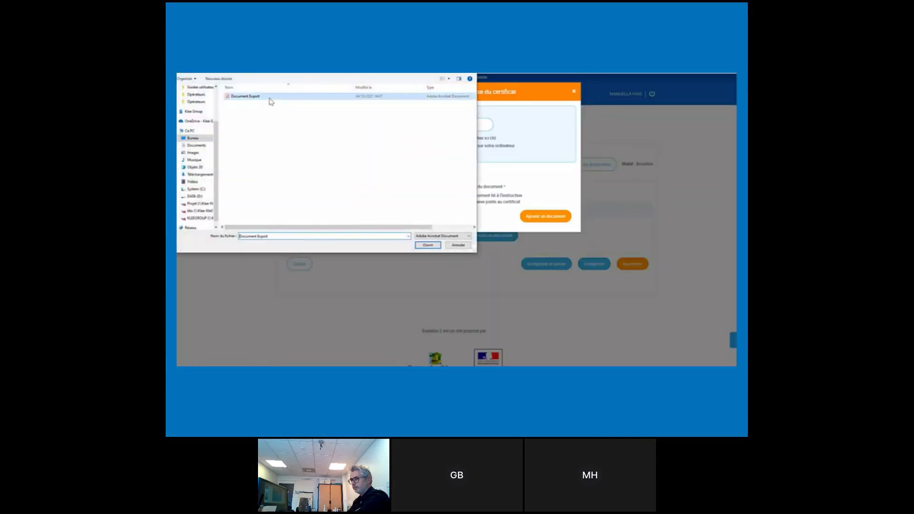
pyautogui.click(427, 245)
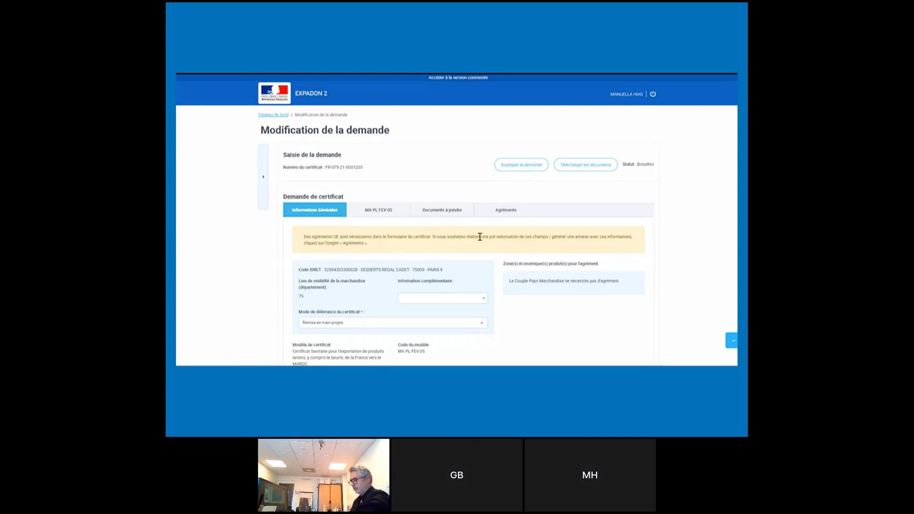
# - Search for an establishment's EU approval by its SIRET number for the Transformation section of the approvals
pyautogui.click(505, 216)
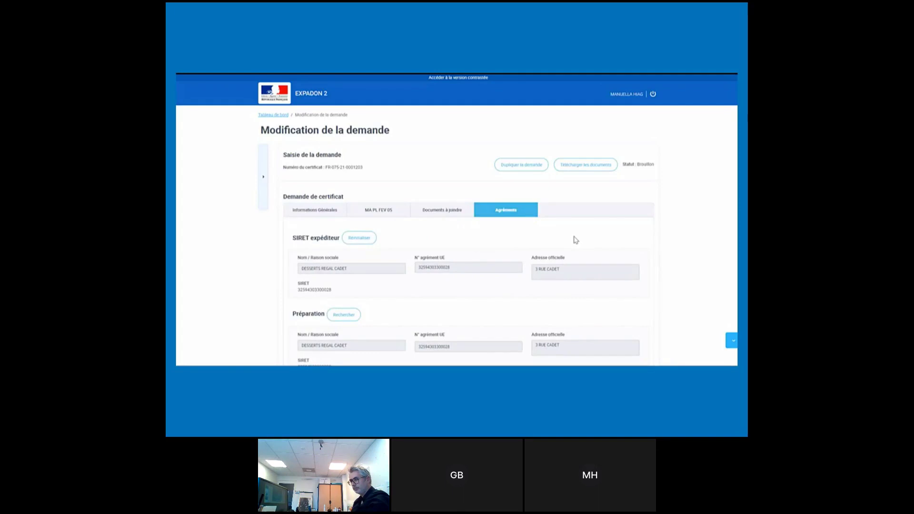
pyautogui.scroll(-3, 575, 239)
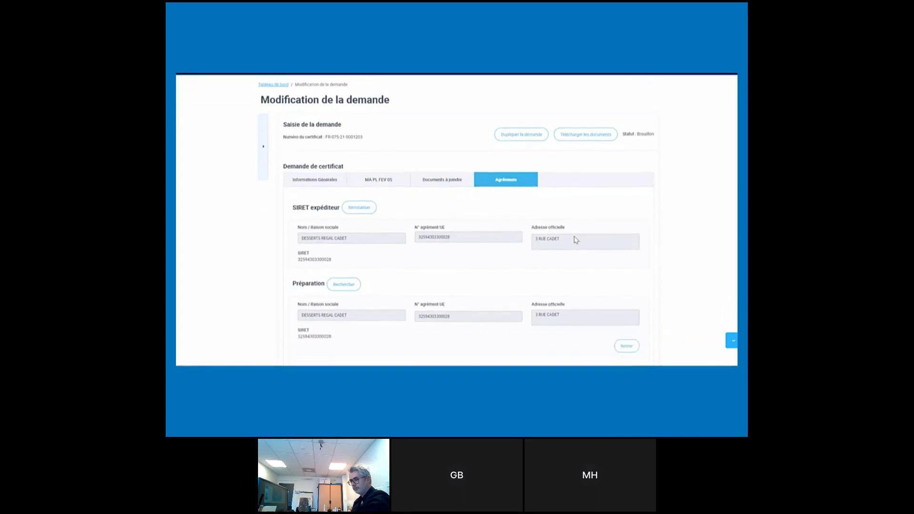
pyautogui.scroll(-4, 573, 235)
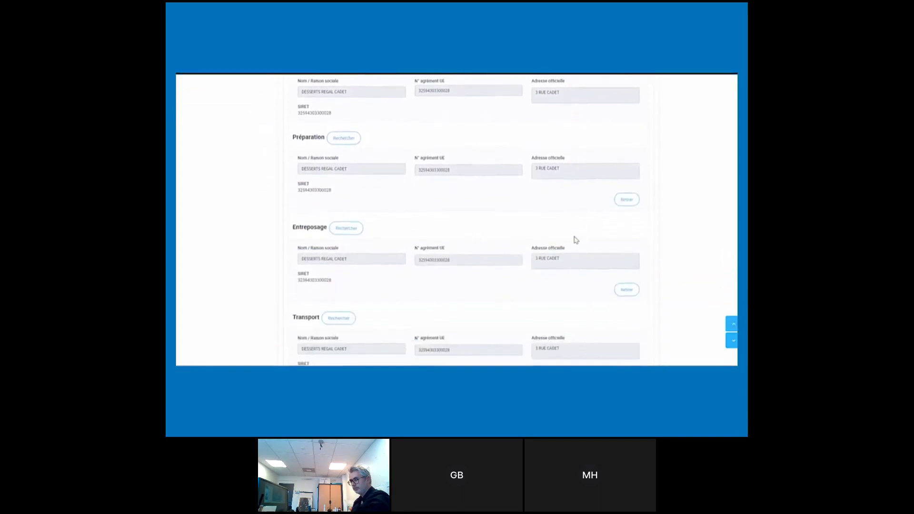
pyautogui.scroll(-1, 576, 240)
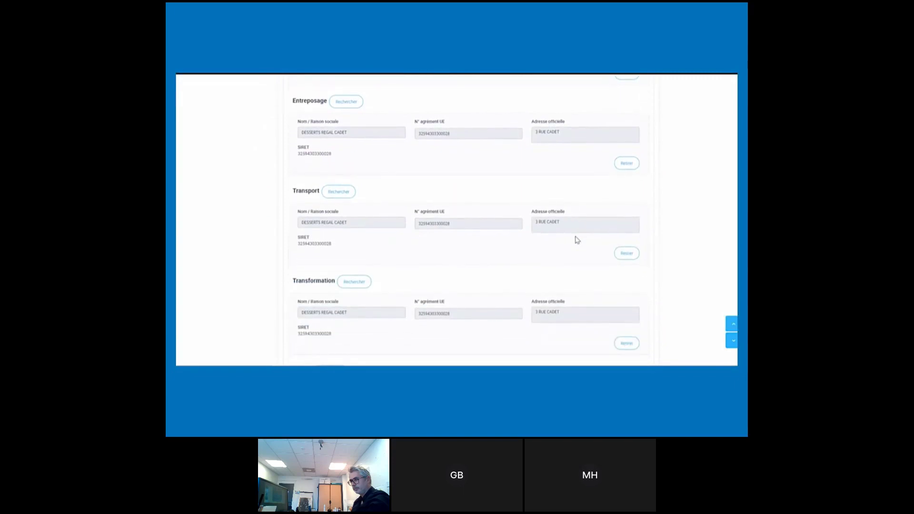
pyautogui.scroll(-2, 577, 239)
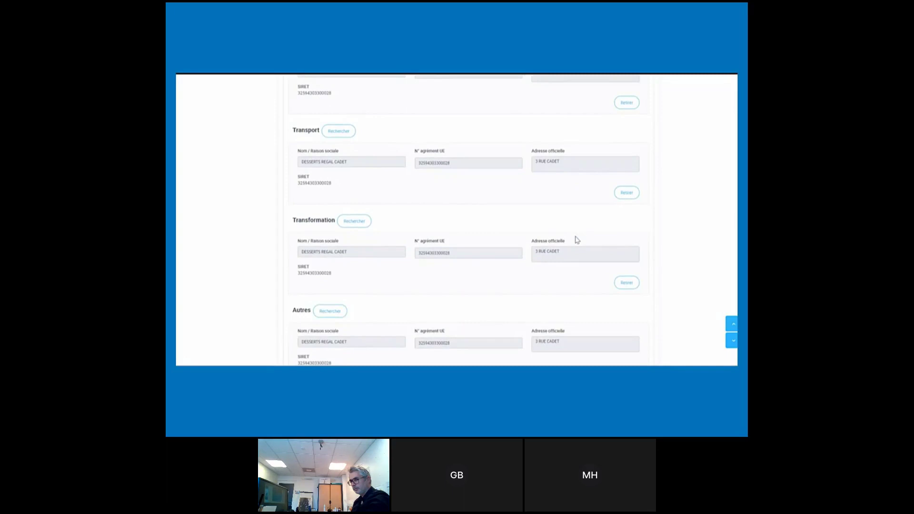
pyautogui.click(358, 224)
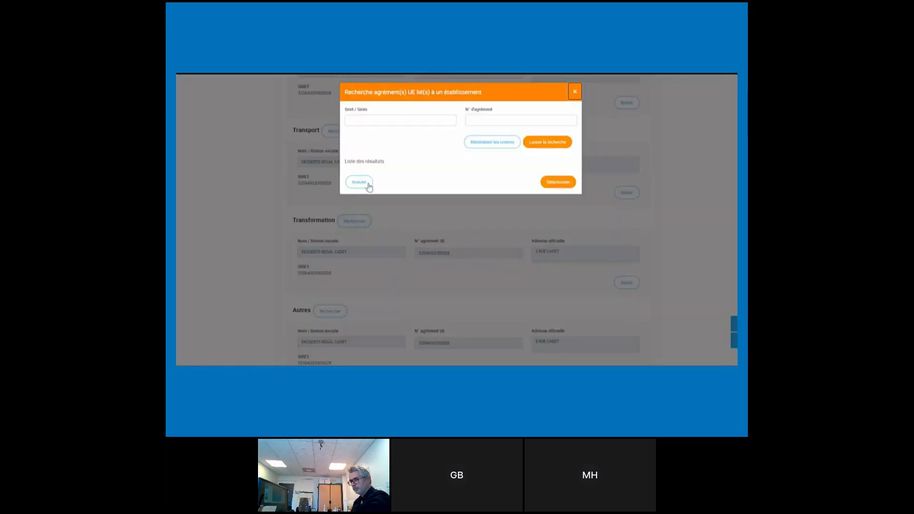
pyautogui.click(367, 122)
pyautogui.hotkey('ctrl', 'v')
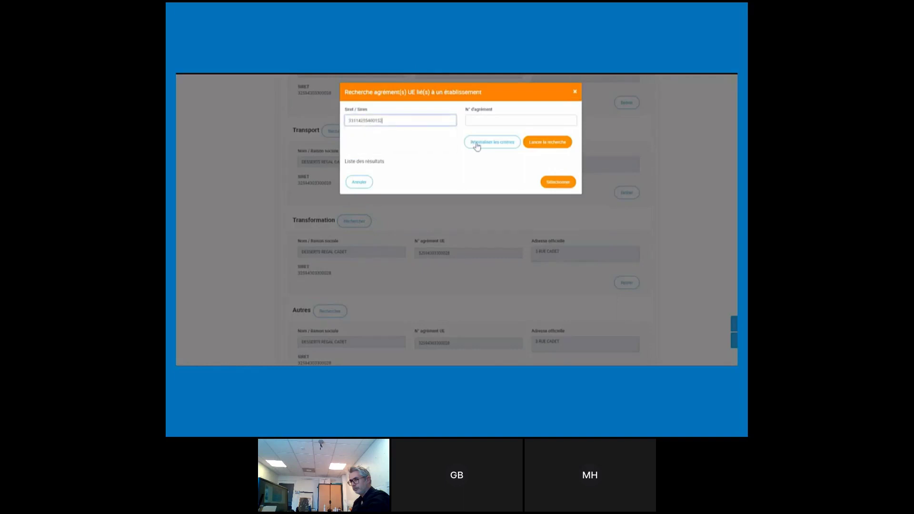
pyautogui.click(547, 144)
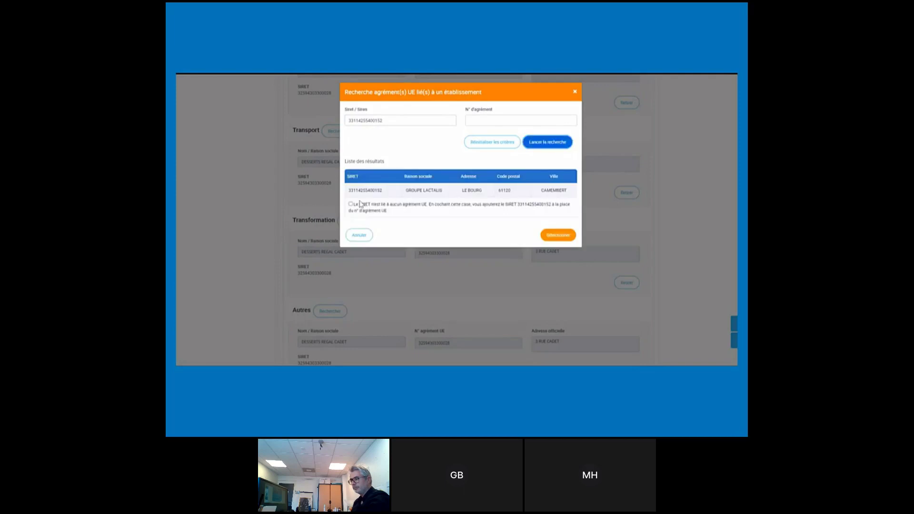
# - Accept the SIRET in place of the EU approval number and add Groupe Lactalis to the Transformation section
pyautogui.click(350, 205)
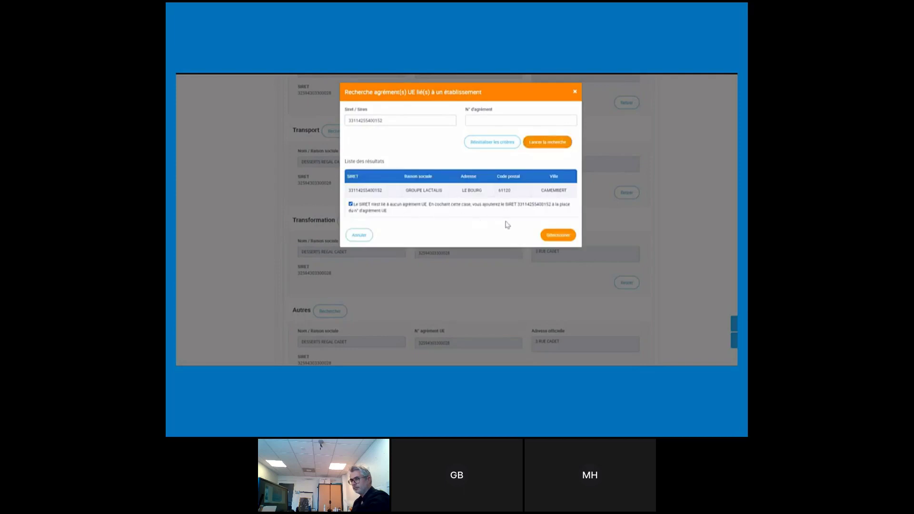
pyautogui.click(557, 235)
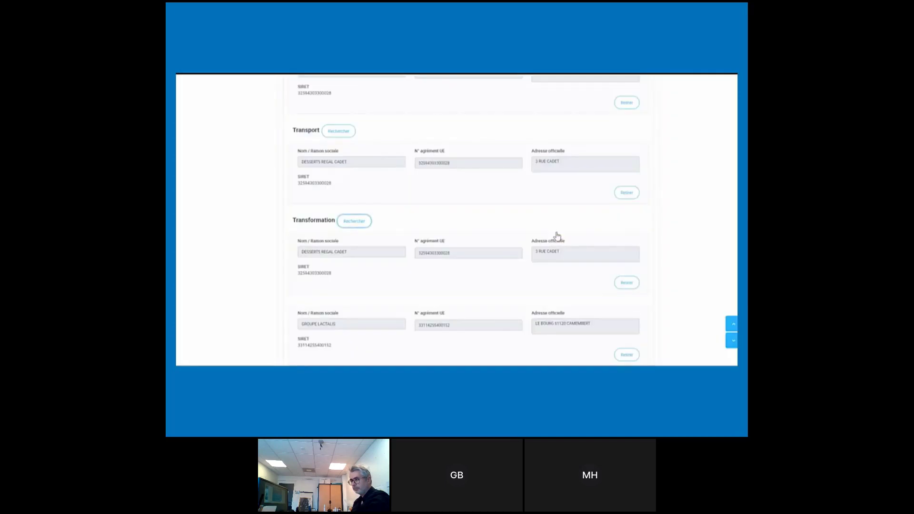
pyautogui.scroll(-2, 557, 251)
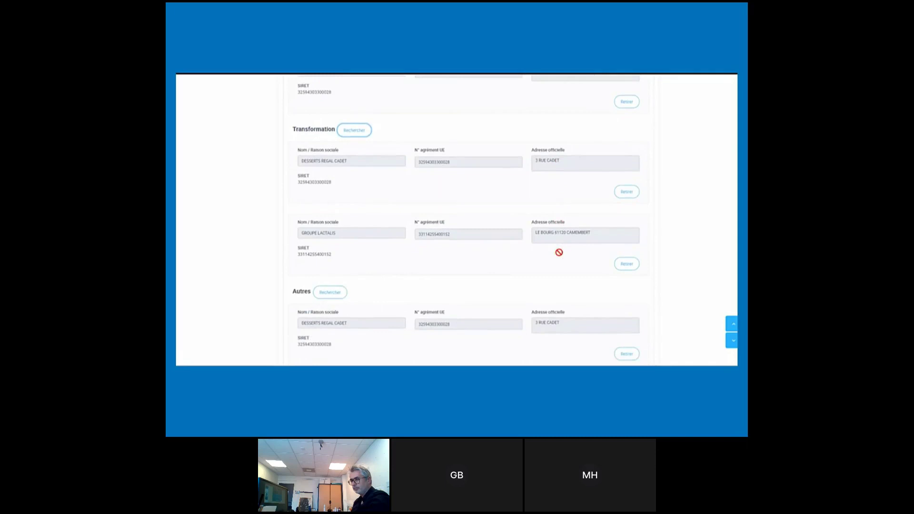
# - Pre-fill the certificate with the data of the listed approved establishments and open the MA PL FEV 05 form
pyautogui.scroll(-2, 561, 257)
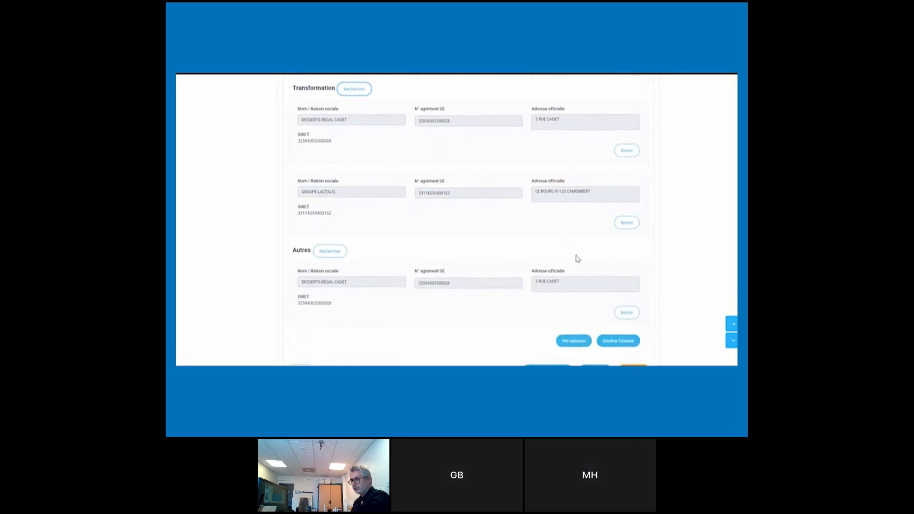
pyautogui.click(580, 291)
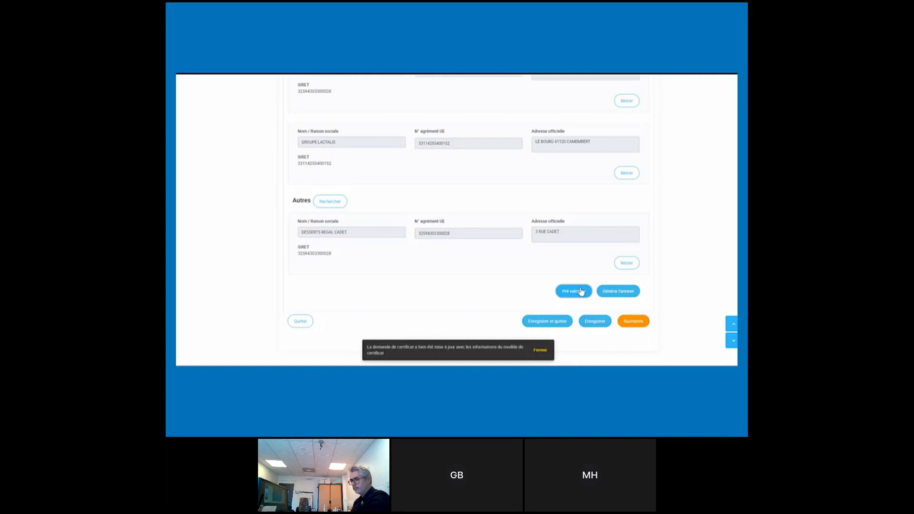
pyautogui.click(579, 288)
pyautogui.scroll(8, 571, 259)
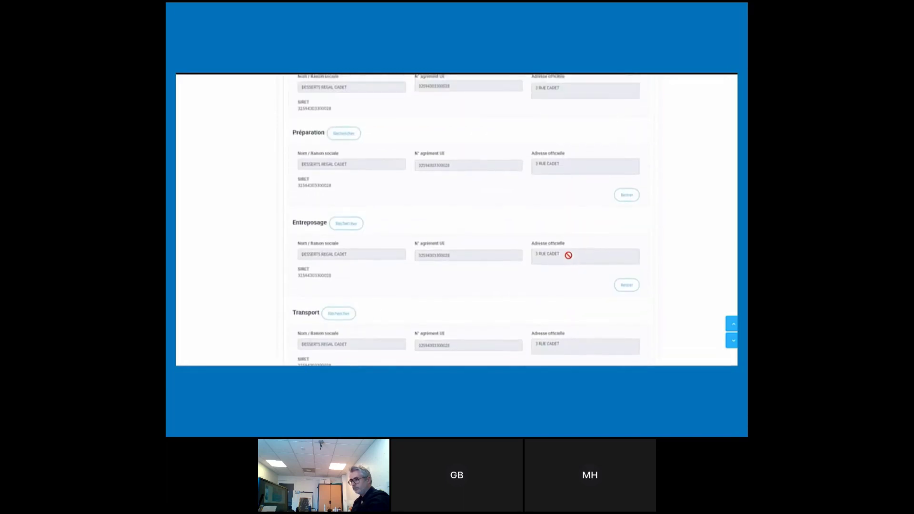
pyautogui.scroll(4, 568, 255)
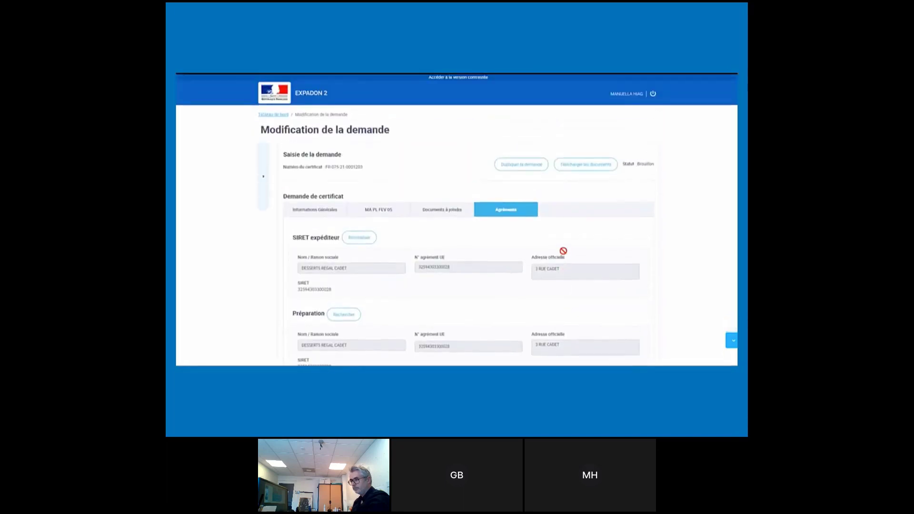
pyautogui.click(382, 215)
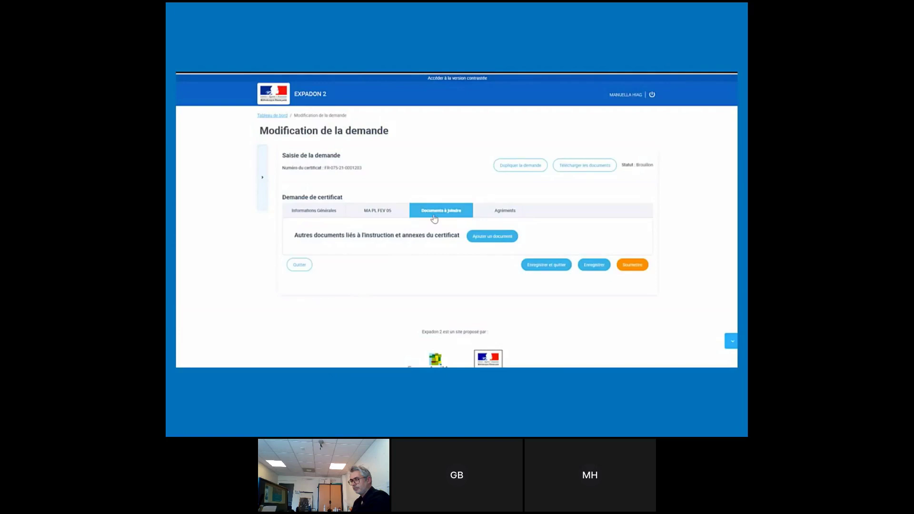
# - Start attaching a document to the certificate request and select the PDF file Document Export from the computer
pyautogui.click(487, 242)
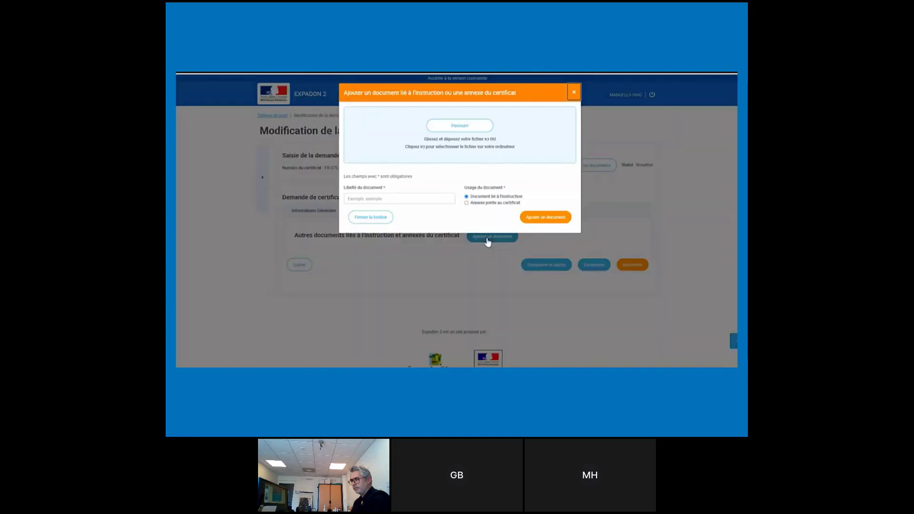
pyautogui.click(456, 128)
pyautogui.click(271, 101)
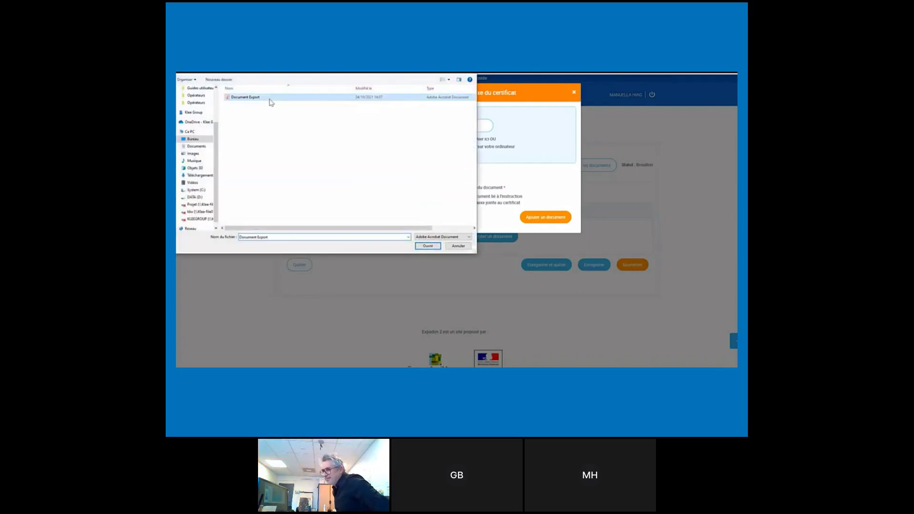
pyautogui.click(427, 247)
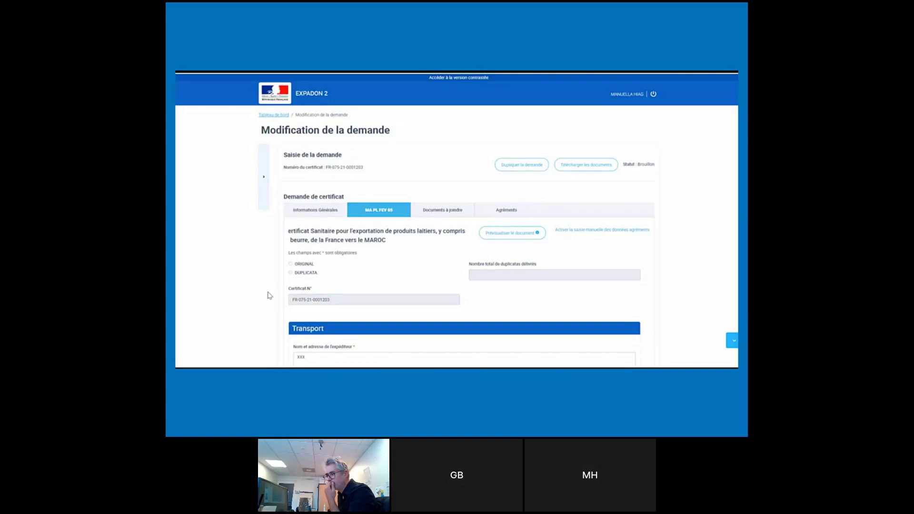
# - Download the request's certificates, attestations and annex files, and open the downloaded archive
pyautogui.click(579, 171)
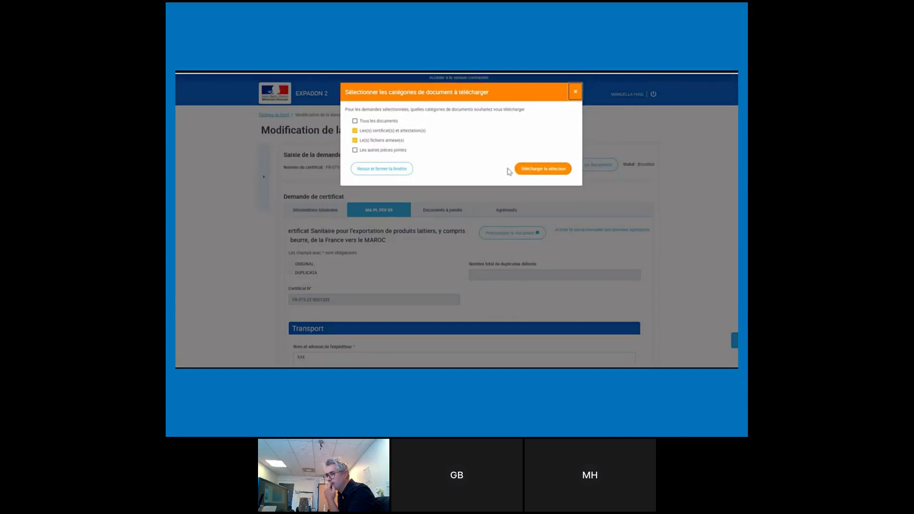
pyautogui.click(531, 172)
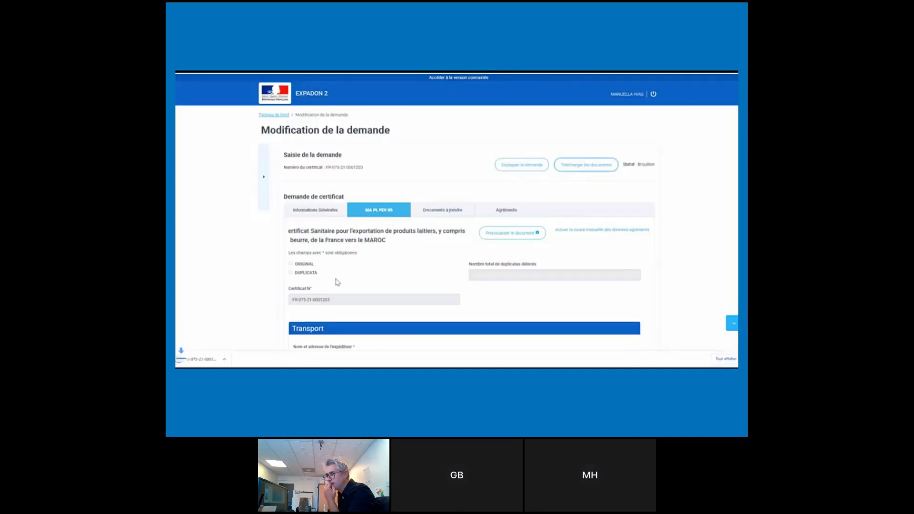
pyautogui.click(212, 360)
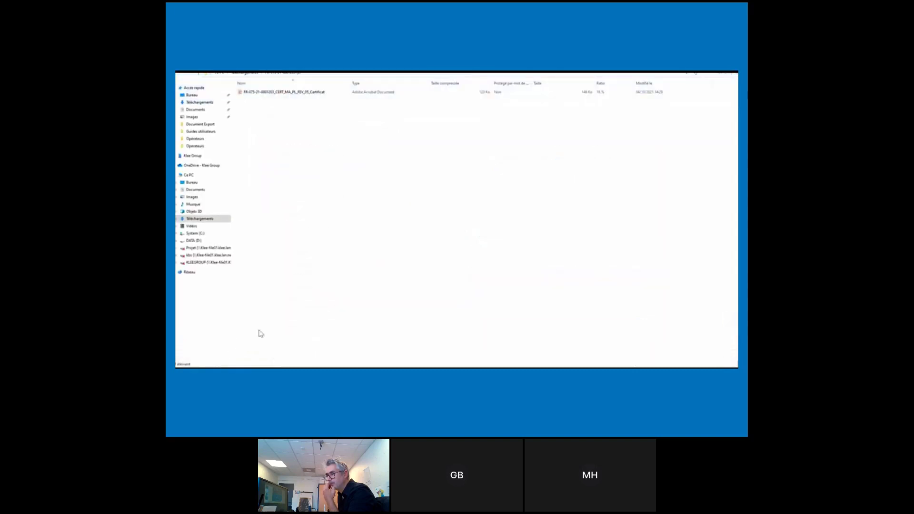
# - Open the downloaded MA PL FEV 05 certificate PDF and review its product fields, establishment approvals and sanitary clauses
pyautogui.doubleClick(313, 93)
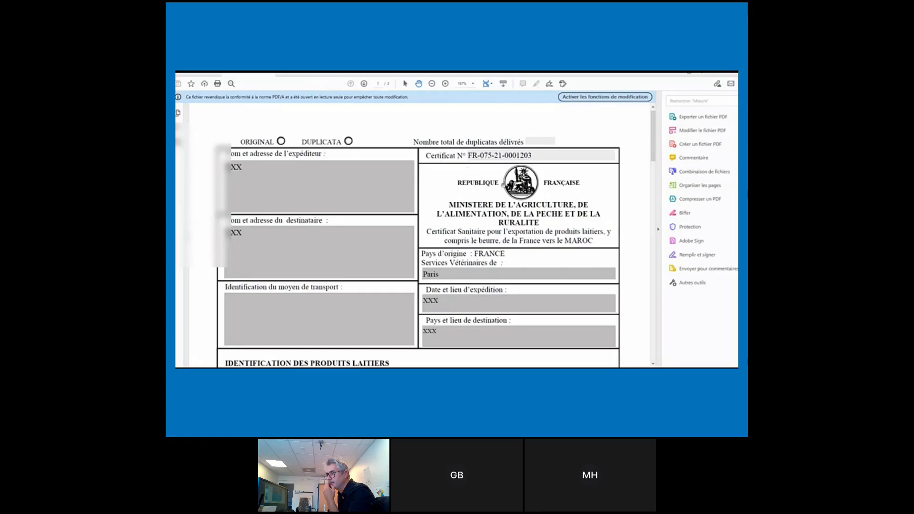
pyautogui.scroll(-6, 566, 205)
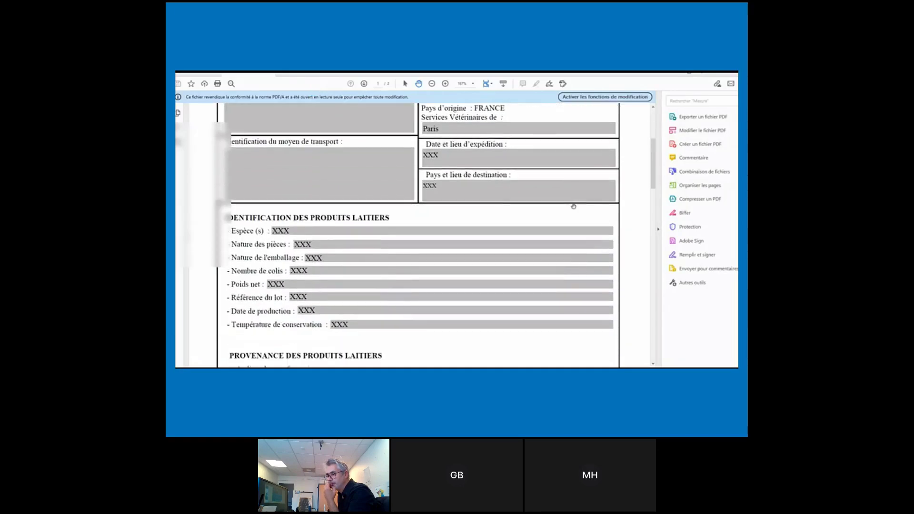
pyautogui.scroll(-5, 574, 207)
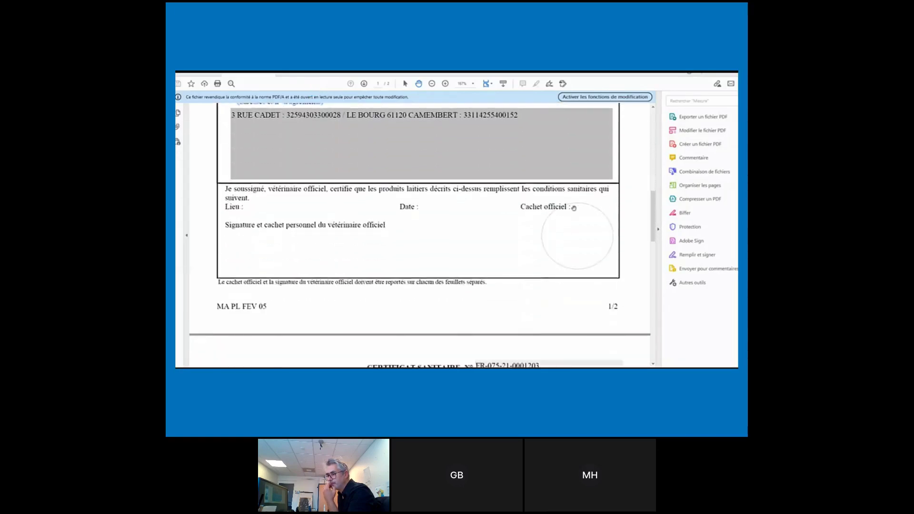
pyautogui.scroll(-6, 573, 209)
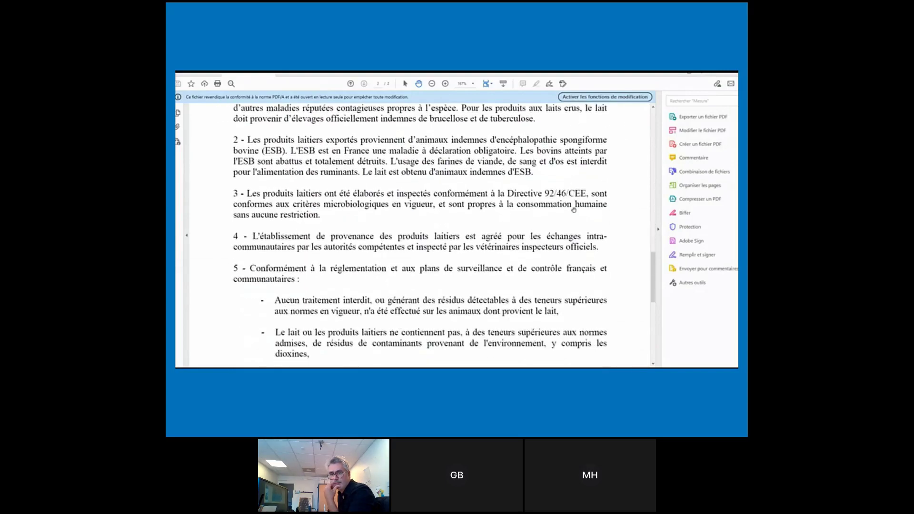
pyautogui.scroll(-4, 574, 213)
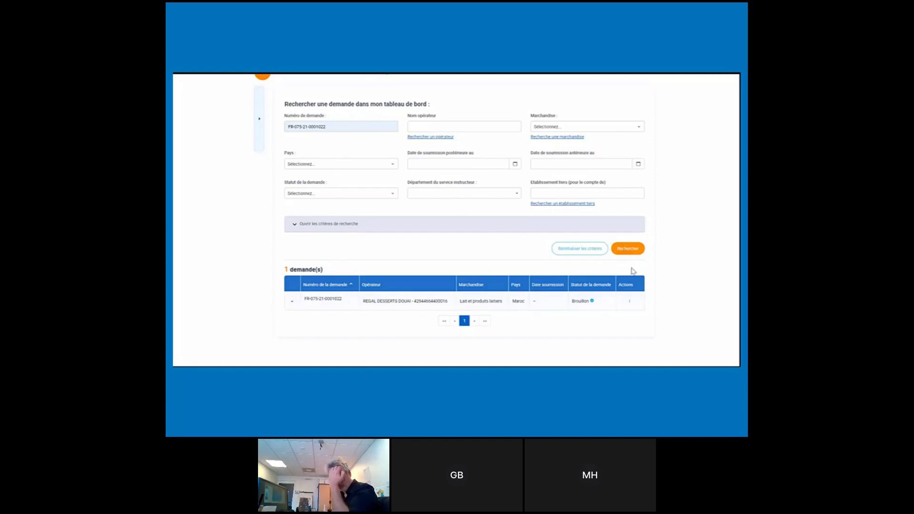
# - Duplicate the Regal Desserts Douai draft request for Morocco dairy products, including its attachments
pyautogui.click(632, 303)
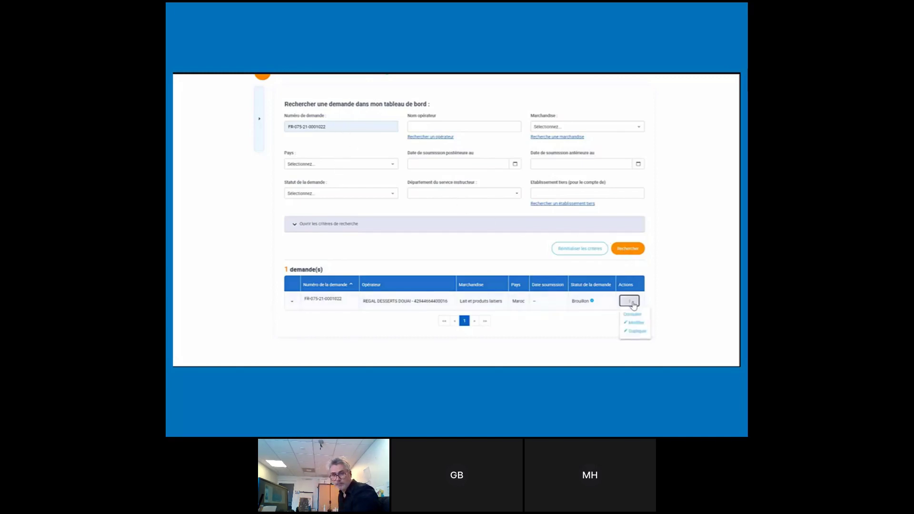
pyautogui.click(642, 333)
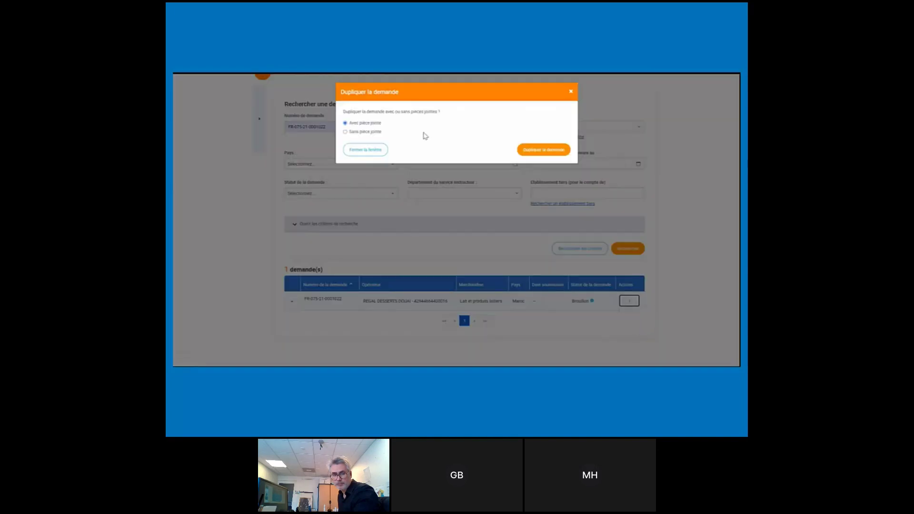
pyautogui.click(537, 156)
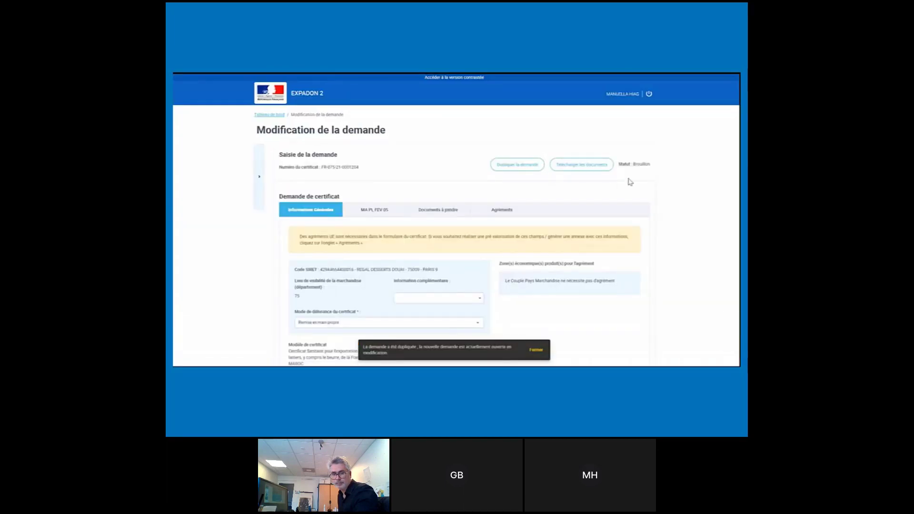
# - Review the duplicated request's general information, MA PL FEV 05 form and documents to attach
pyautogui.scroll(-2, 649, 211)
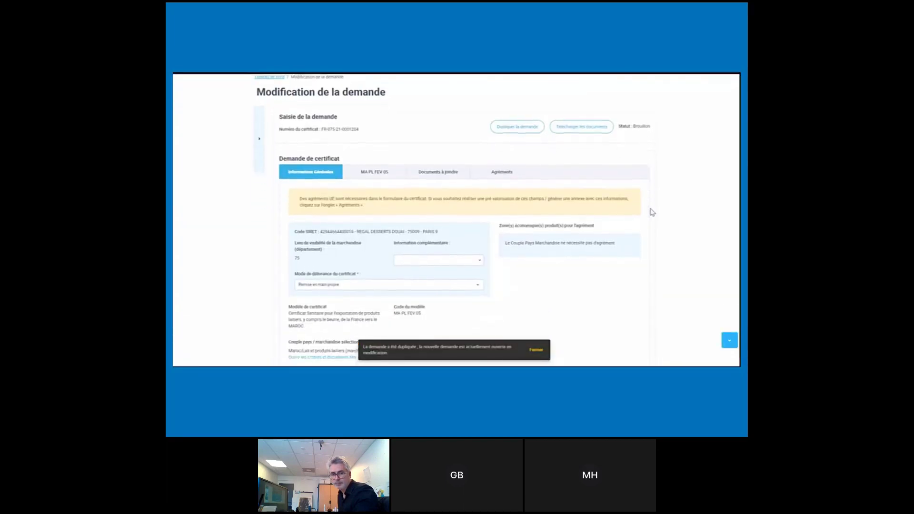
pyautogui.click(390, 156)
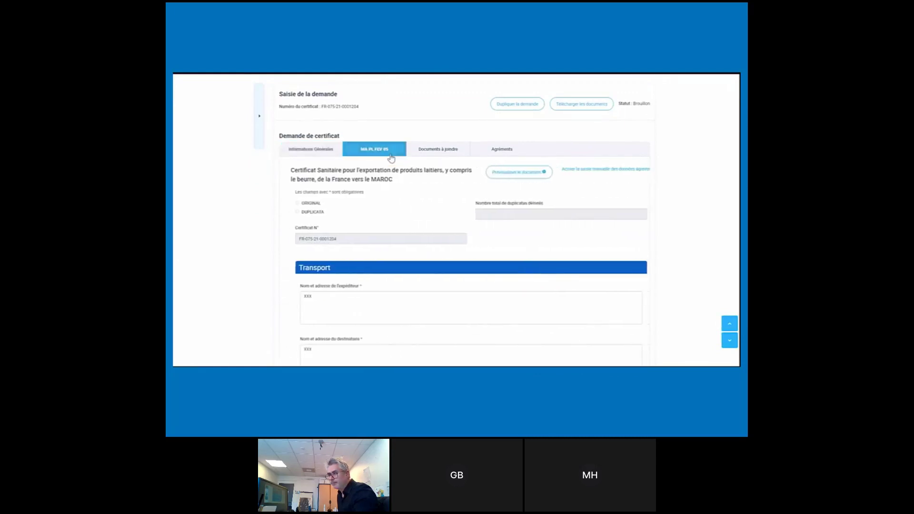
pyautogui.scroll(-1, 450, 180)
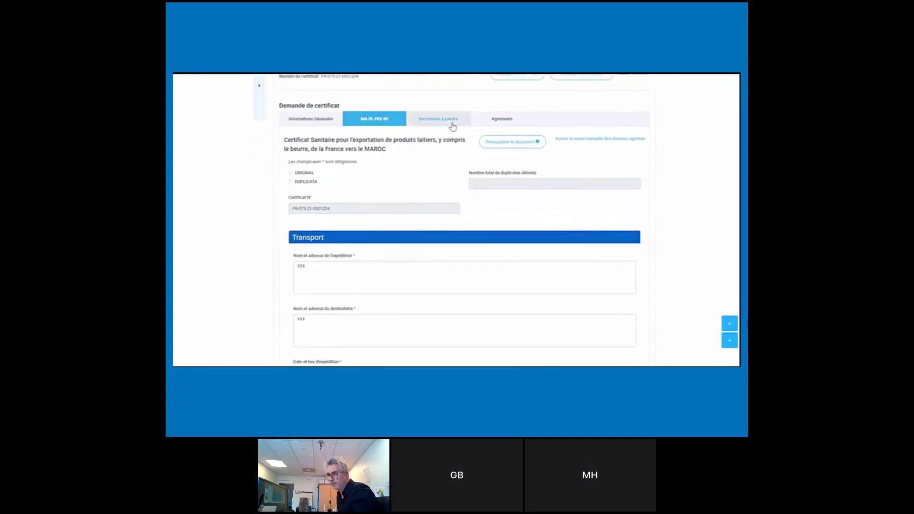
pyautogui.click(452, 121)
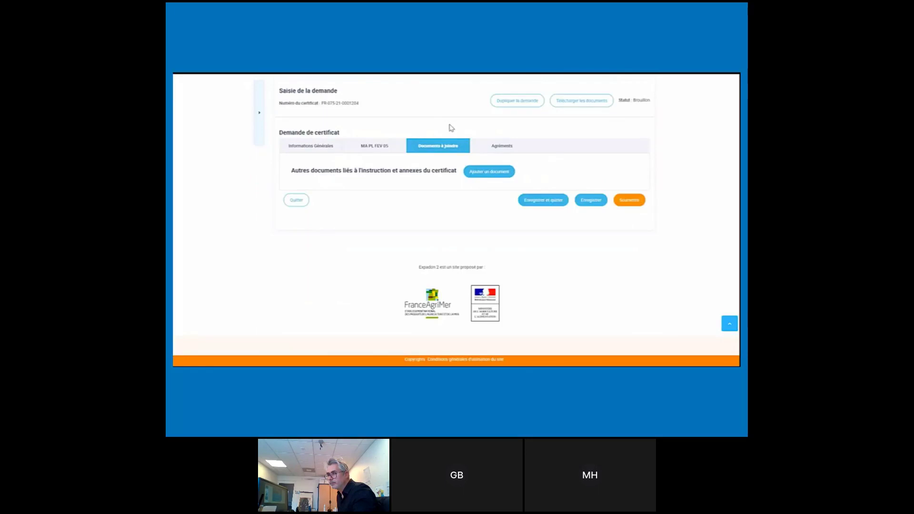
pyautogui.click(375, 146)
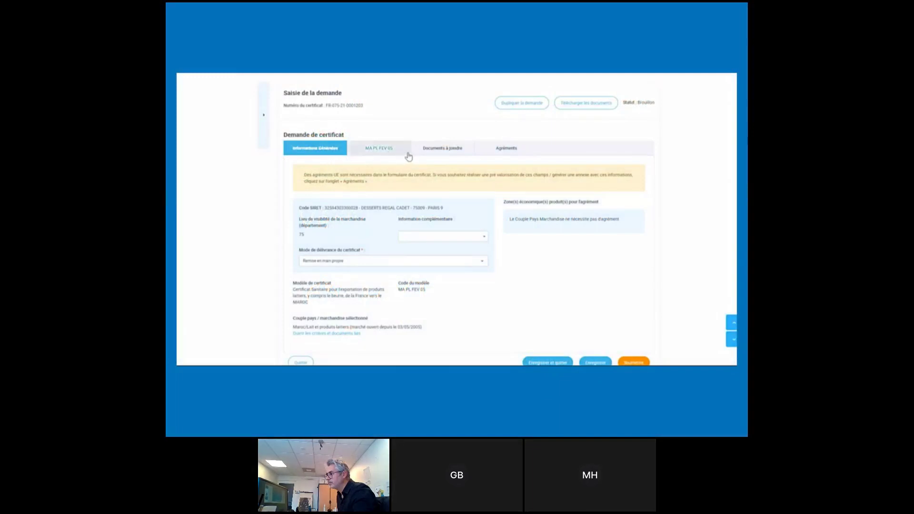
# - Check the attached documents and general information of the Desserts Regal Cadet request, and submit it to the administration
pyautogui.click(438, 155)
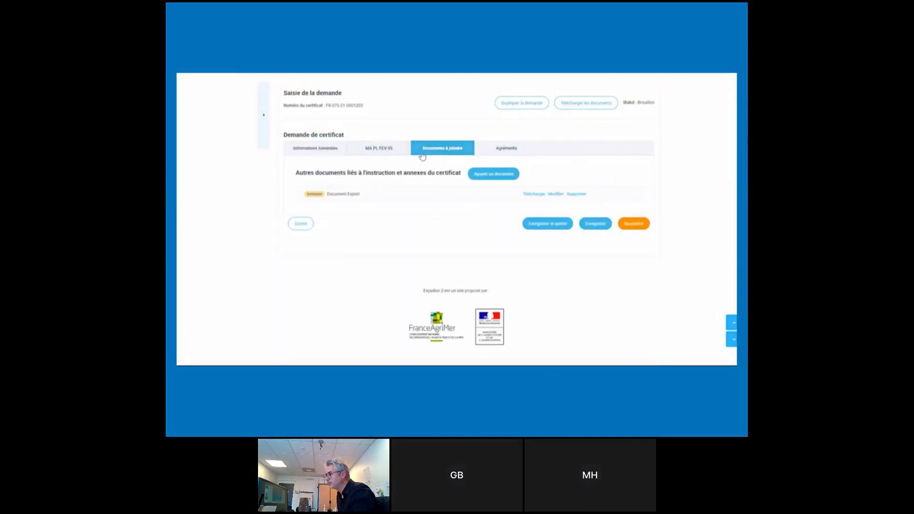
pyautogui.click(337, 157)
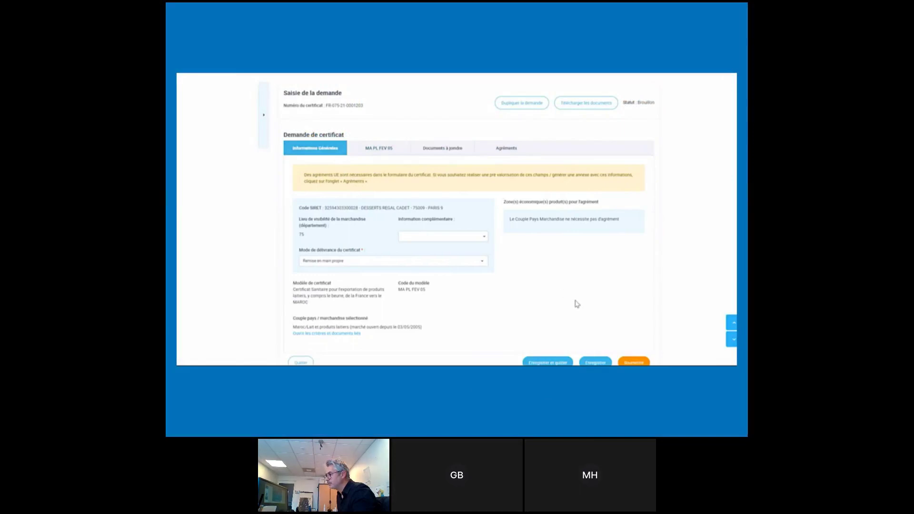
pyautogui.scroll(-2, 575, 302)
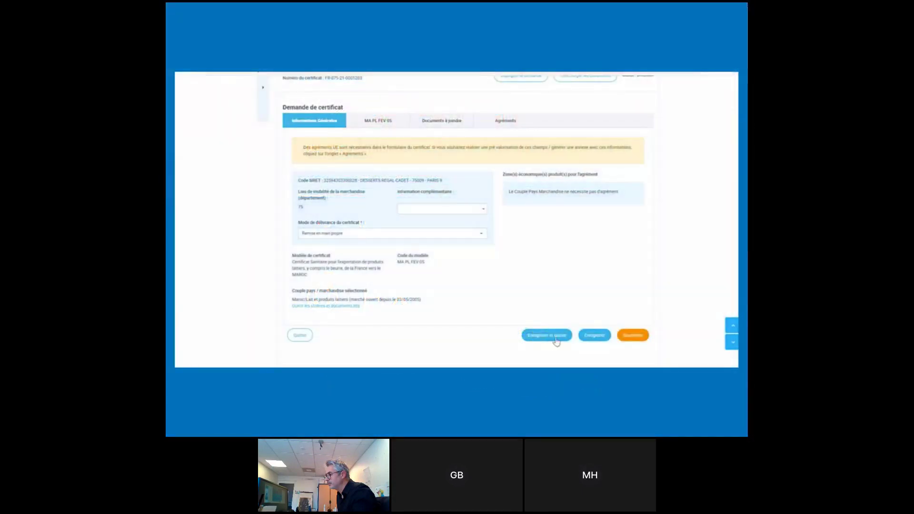
pyautogui.click(631, 336)
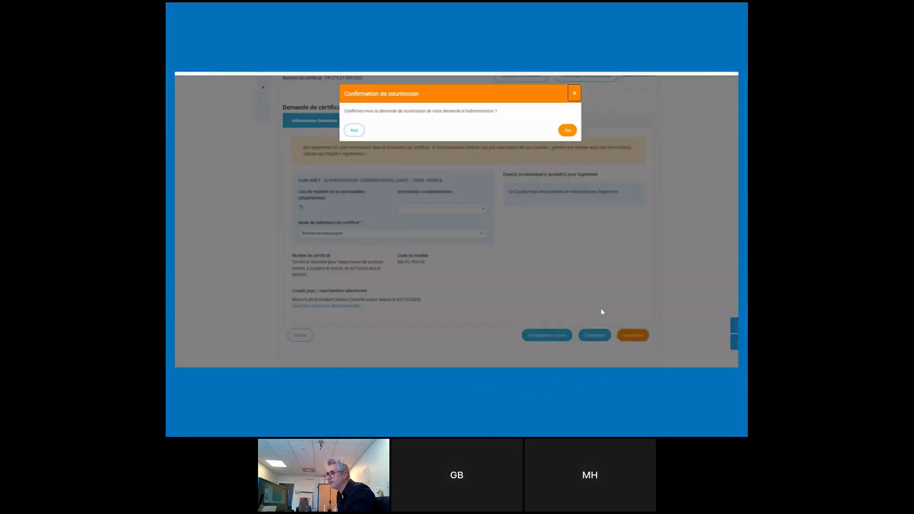
pyautogui.click(566, 132)
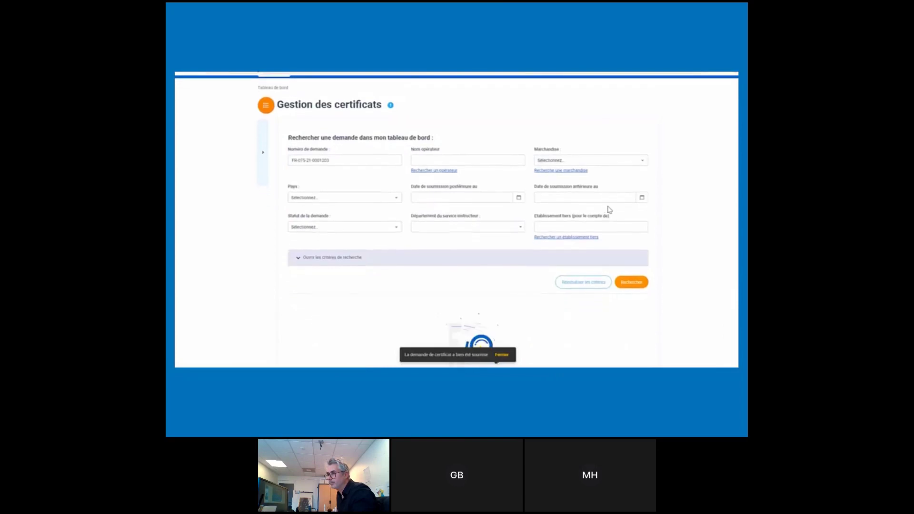
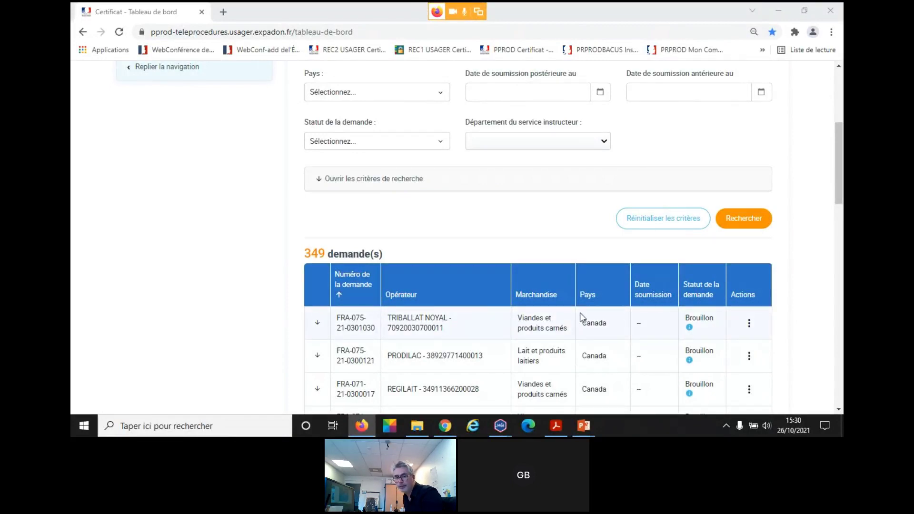
# - Open the Triballat Noyal draft request for Canada meat products from the dashboard for modification
pyautogui.scroll(5, 585, 259)
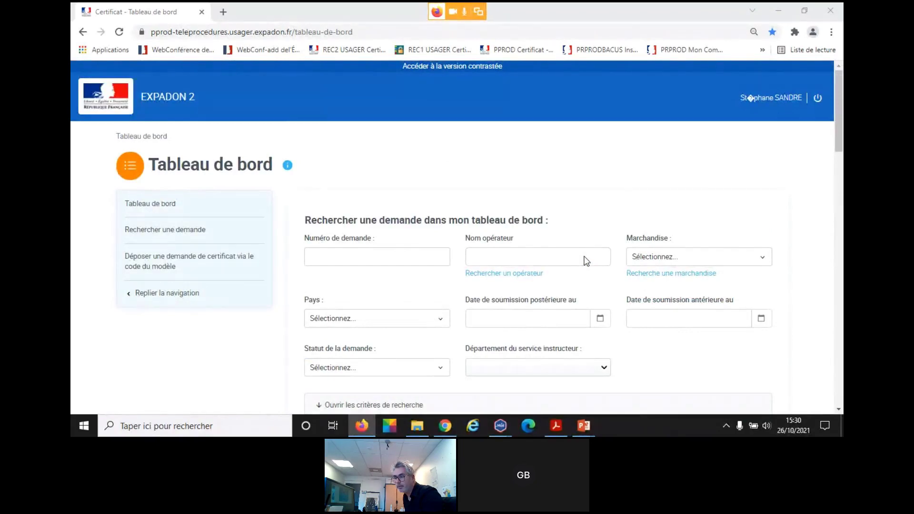
pyautogui.scroll(-6, 585, 259)
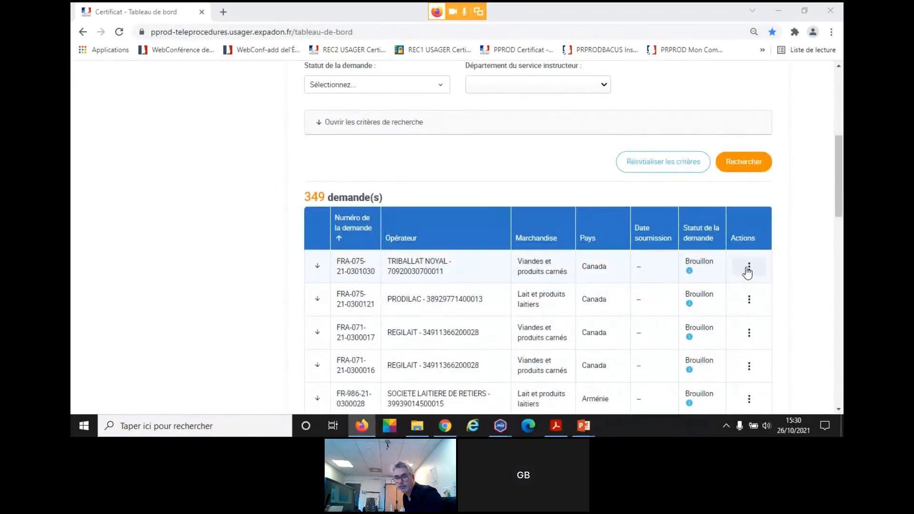
pyautogui.click(750, 271)
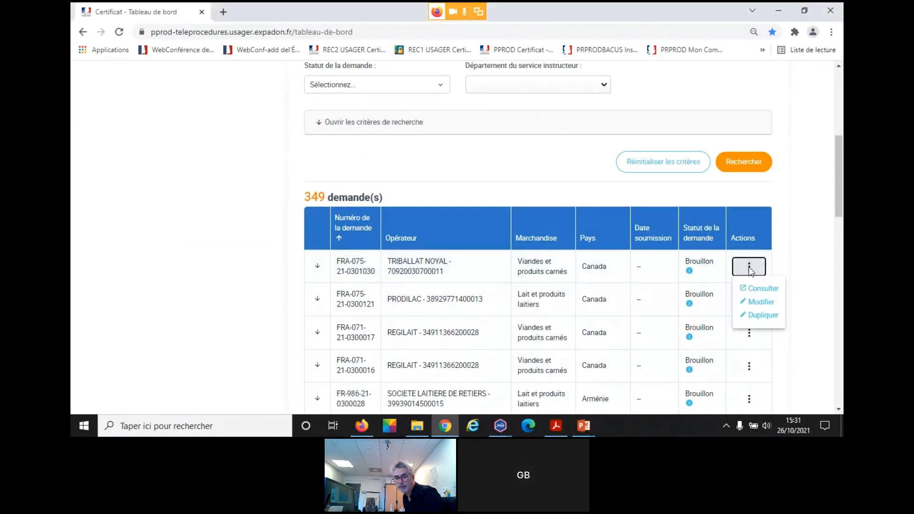
pyautogui.click(760, 304)
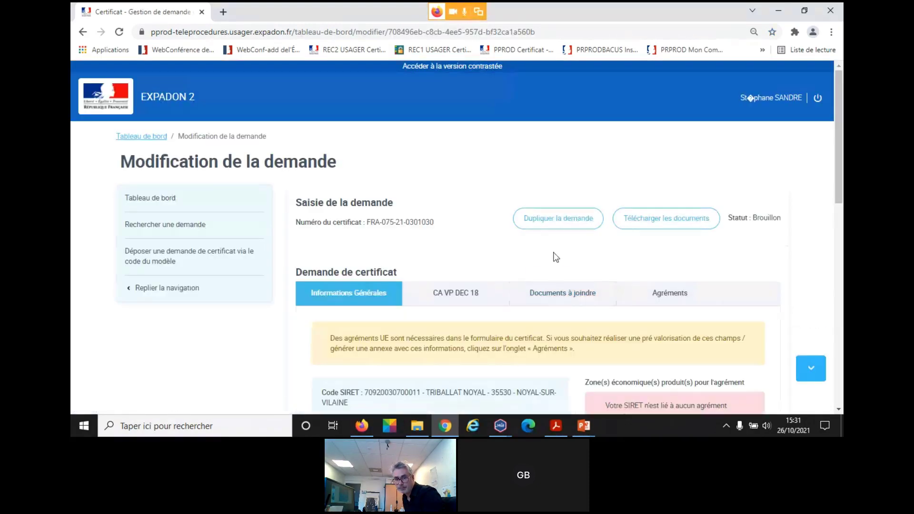
pyautogui.scroll(-1, 547, 247)
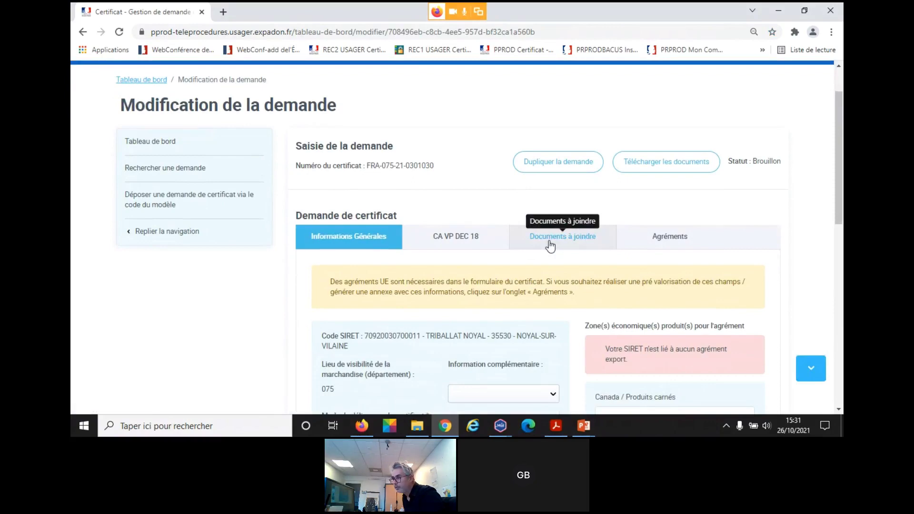
# - Look through the Triballat Noyal request's general information, documents to attach and establishment approvals, and the start of its CA VP DEC 18 form
pyautogui.scroll(-3, 550, 246)
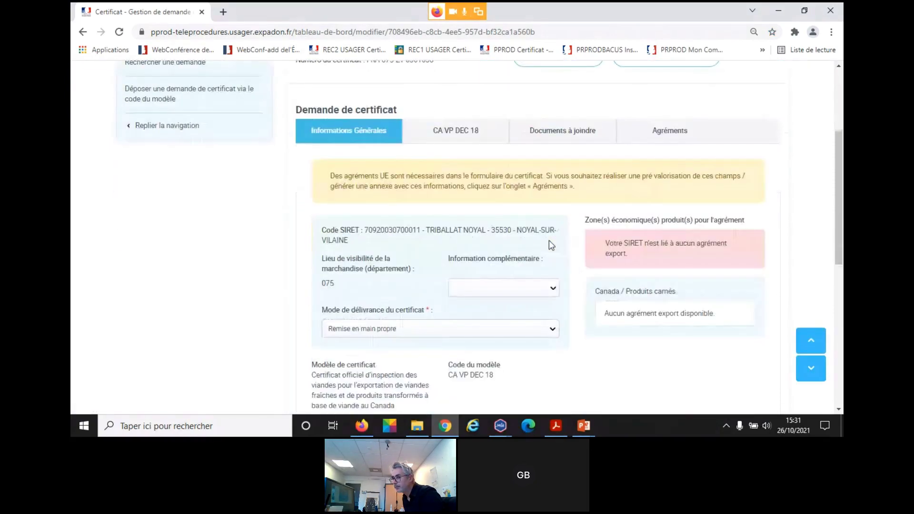
pyautogui.scroll(2, 550, 239)
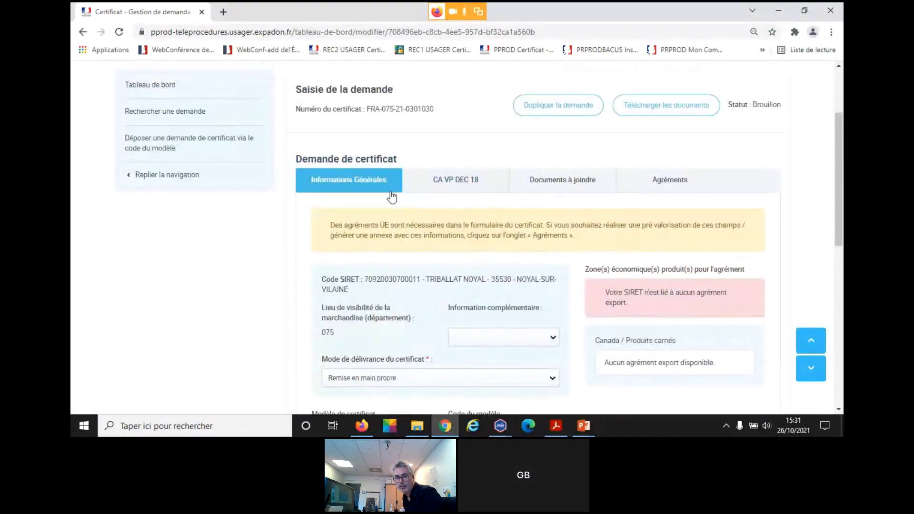
pyautogui.click(472, 185)
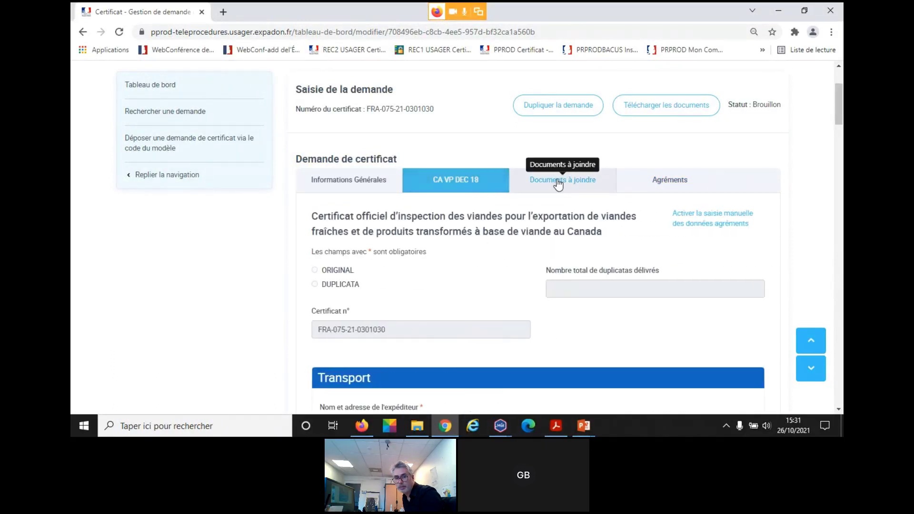
pyautogui.click(558, 185)
pyautogui.click(657, 184)
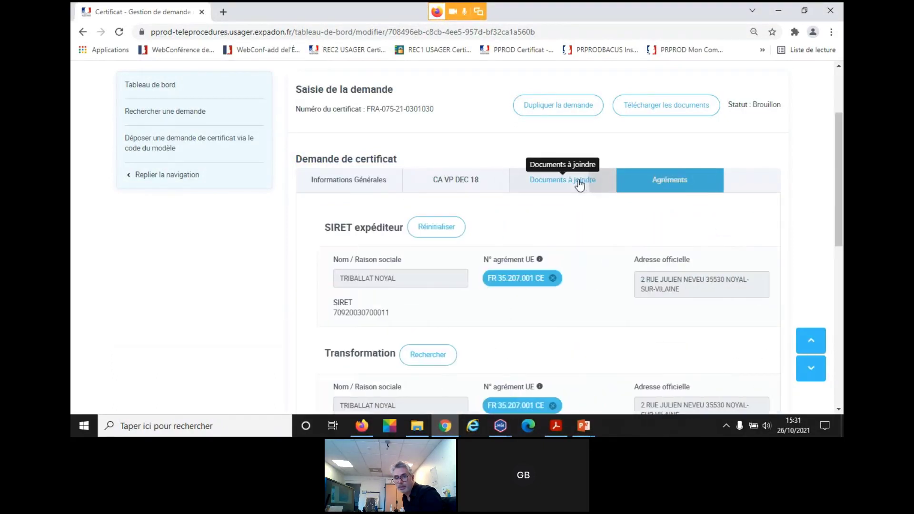
pyautogui.click(449, 187)
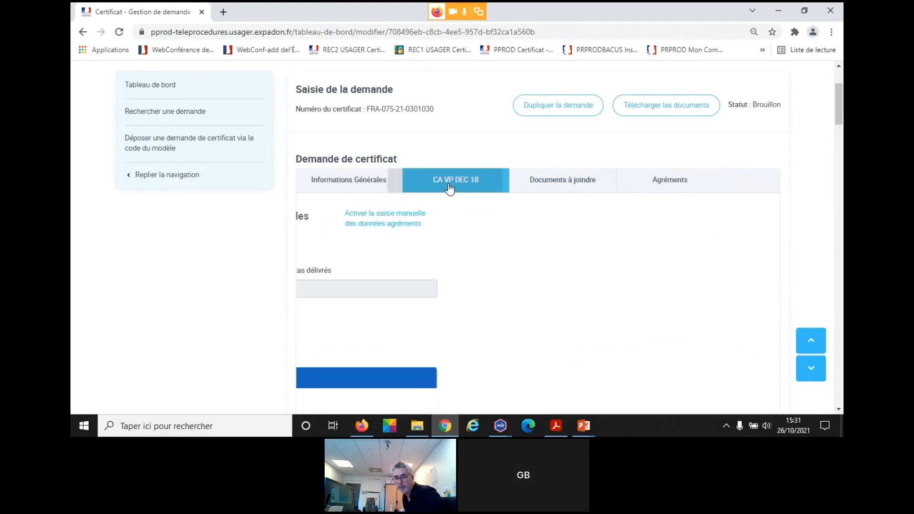
pyautogui.scroll(-2, 576, 239)
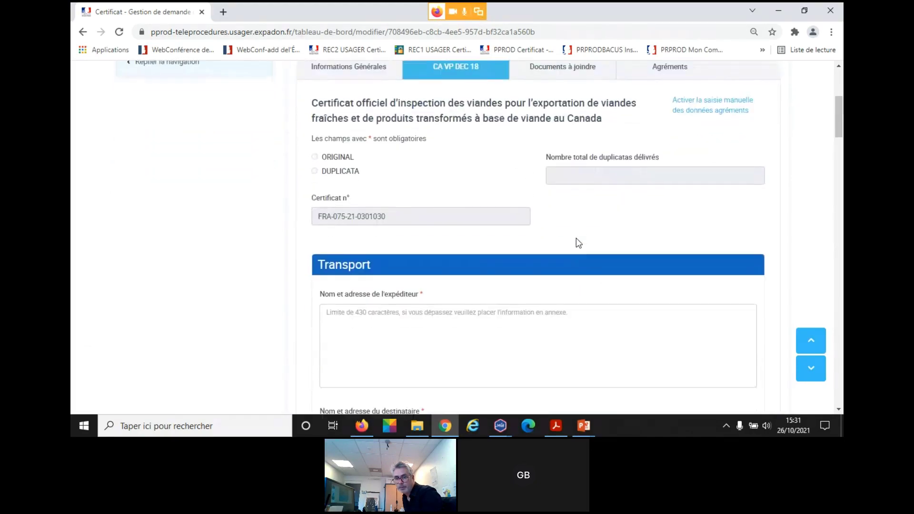
pyautogui.scroll(-3, 576, 238)
pyautogui.scroll(3, 576, 238)
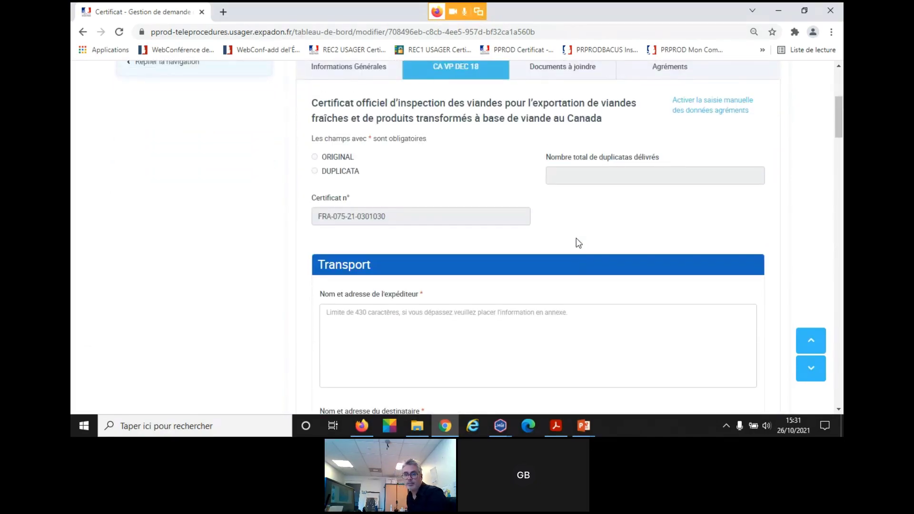
pyautogui.scroll(3, 576, 238)
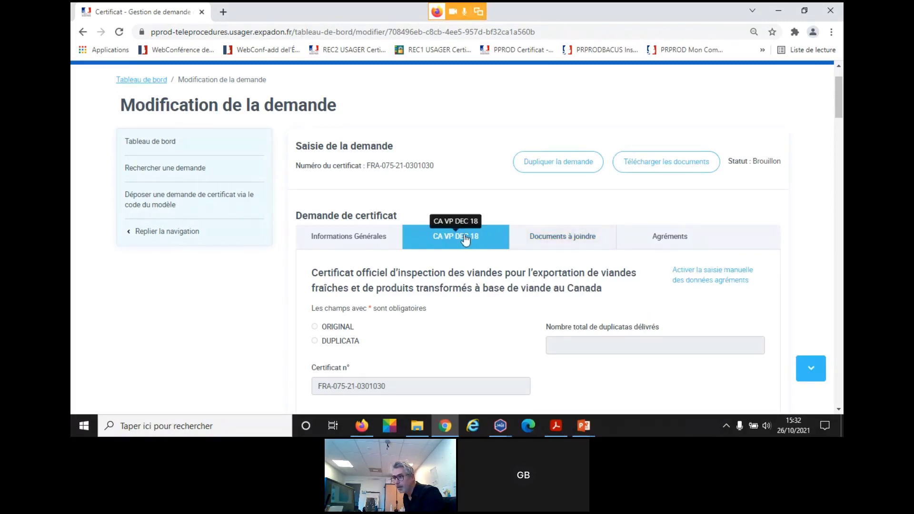
# - Compare the EU approvals notice and export approval area in the general information with the establishments listed under Agréments
pyautogui.click(361, 242)
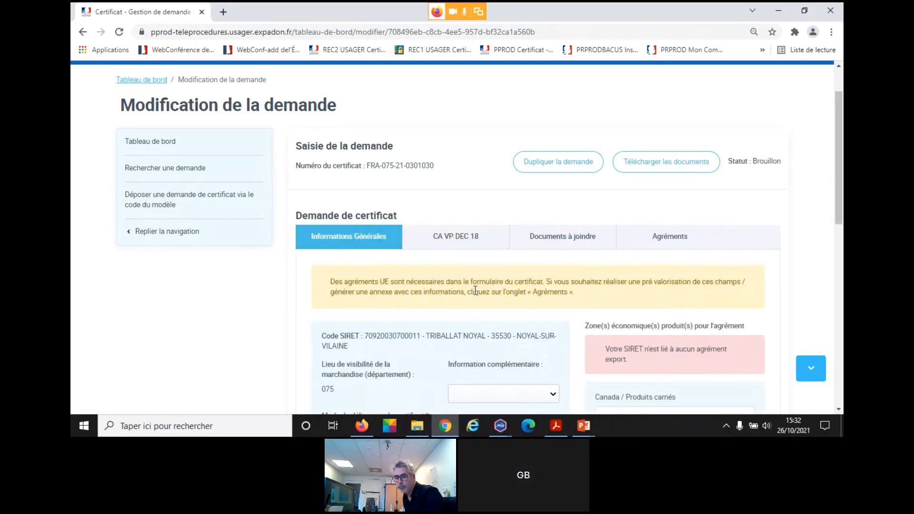
pyautogui.scroll(1, 475, 291)
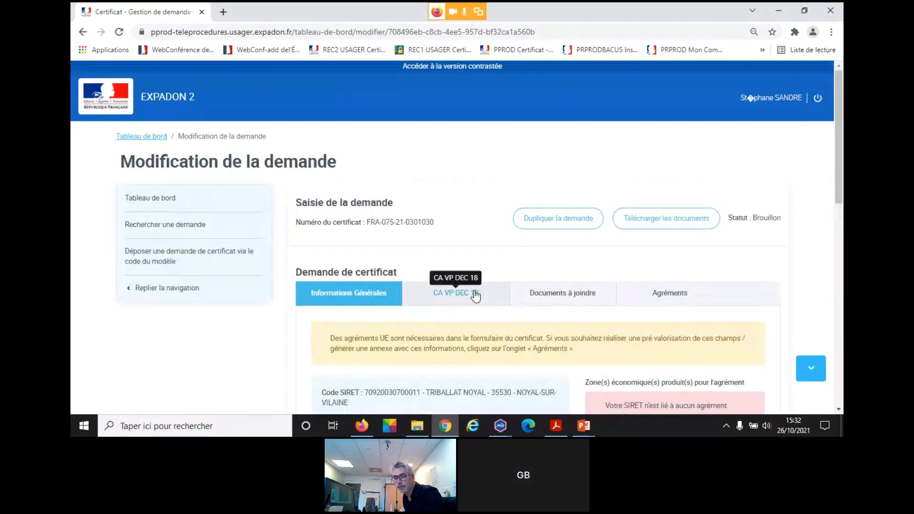
pyautogui.scroll(-2, 475, 295)
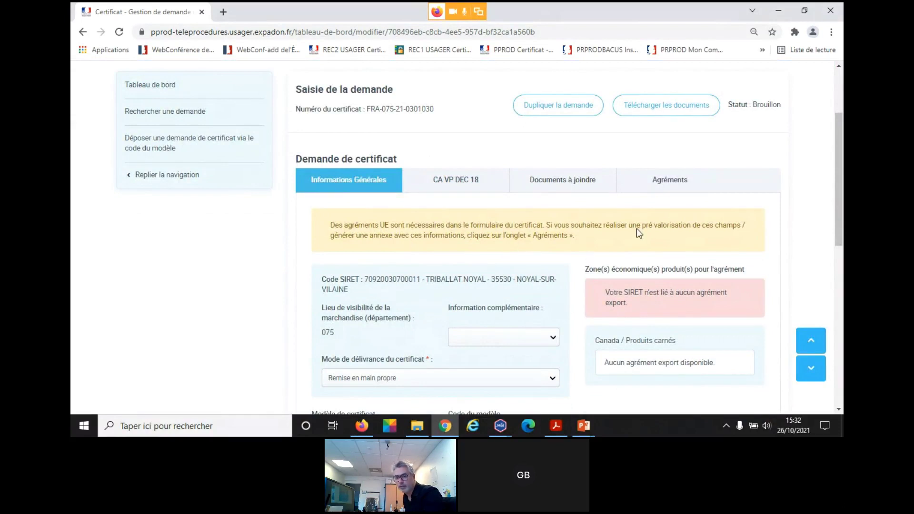
pyautogui.click(665, 188)
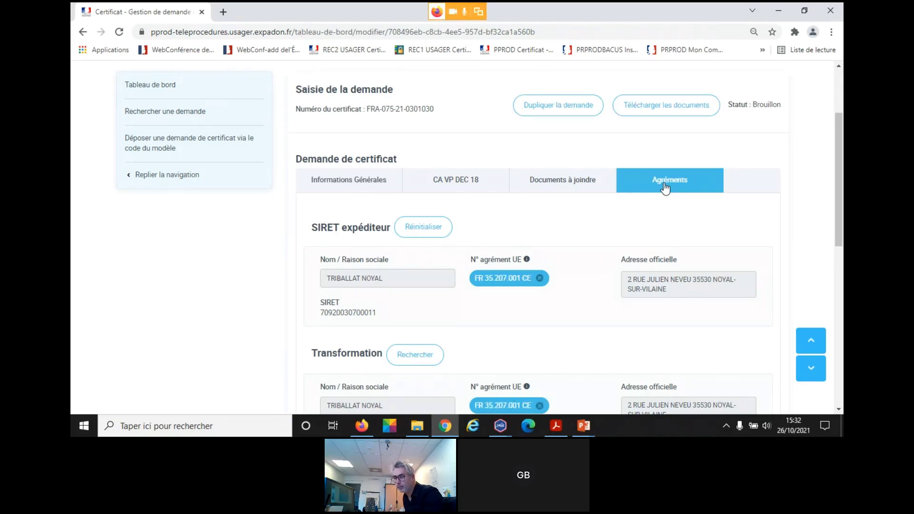
pyautogui.click(340, 181)
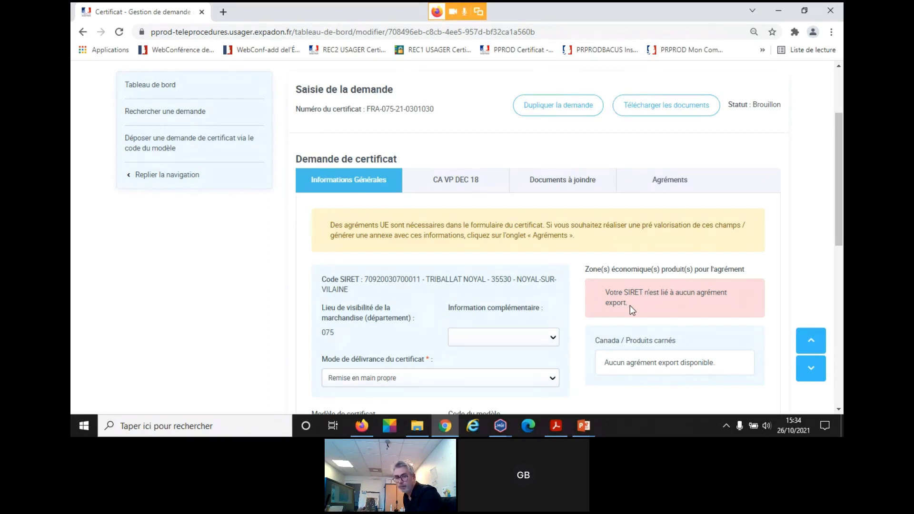
pyautogui.scroll(2, 630, 304)
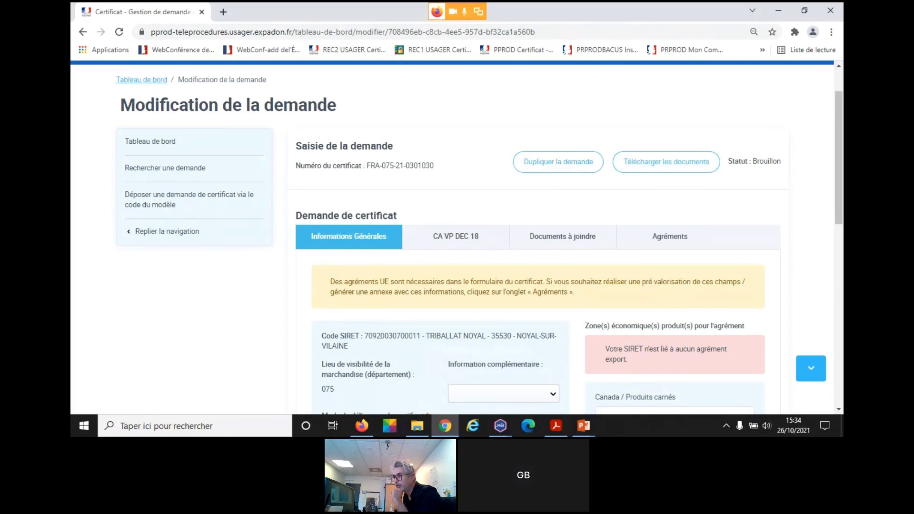
pyautogui.hotkey('alt', 'Tab')
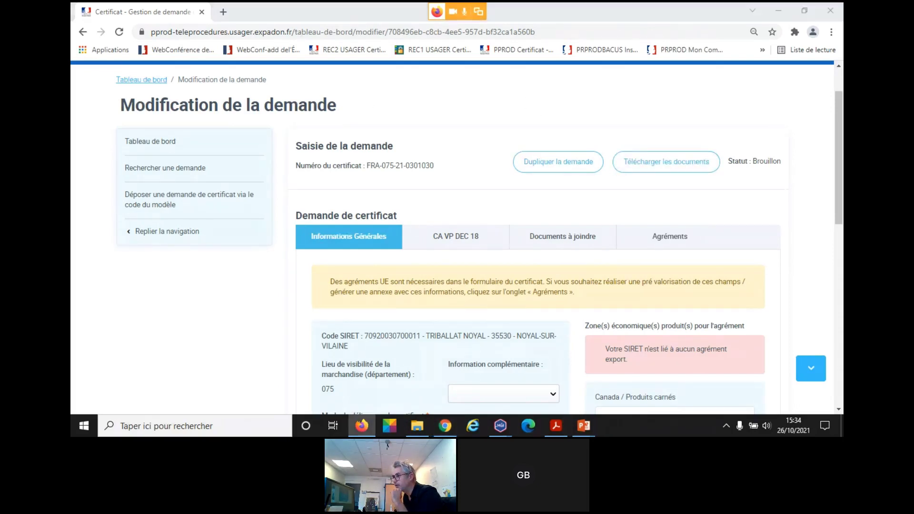